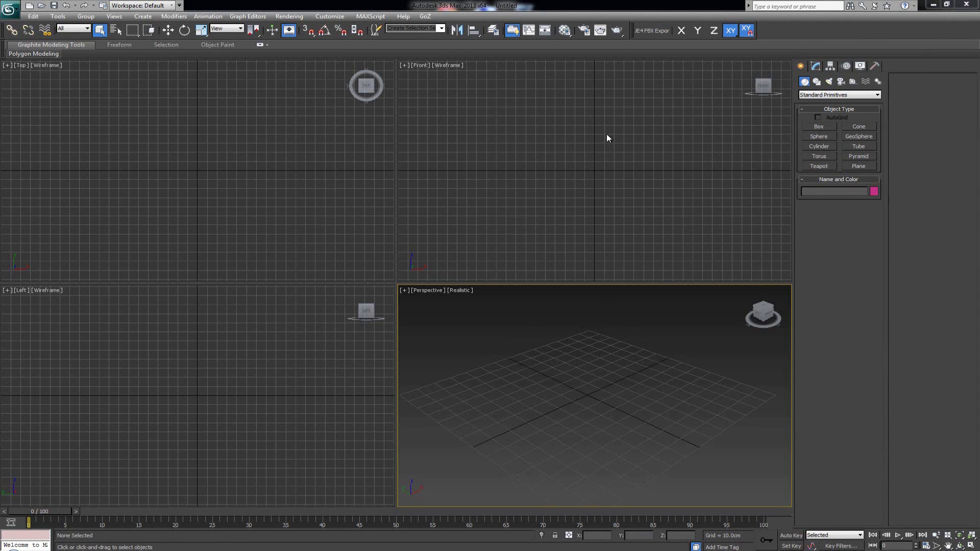
# In Render Setup, review the Common output size and Assign Renderer rollouts, then collapse them
pyautogui.click(585, 32)
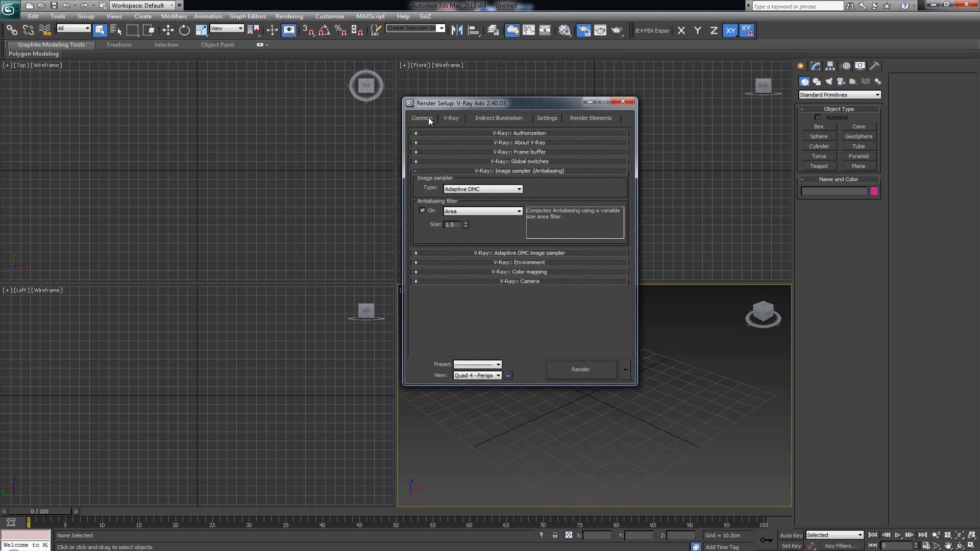
pyautogui.click(427, 118)
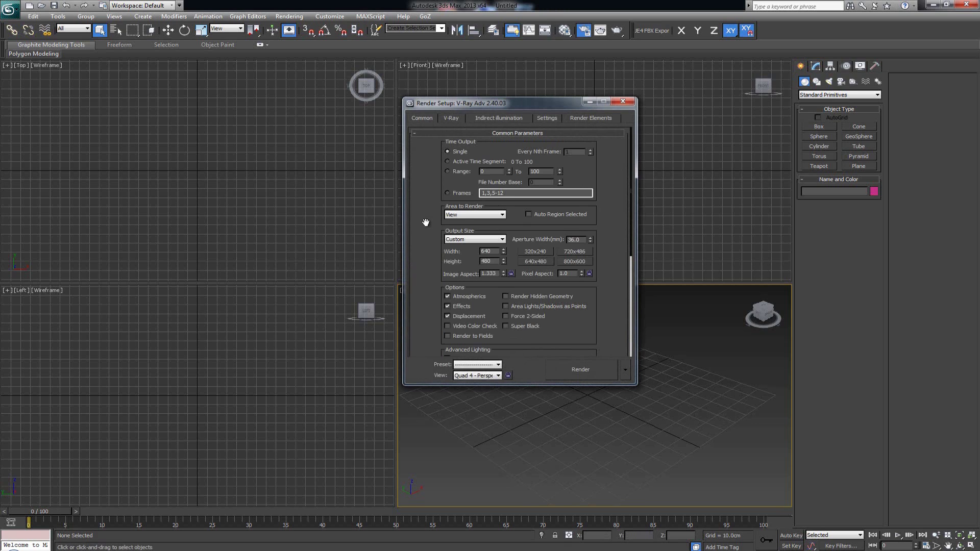
pyautogui.moveTo(426, 232); pyautogui.dragTo(427, 213)
pyautogui.scroll(-5, 427, 212)
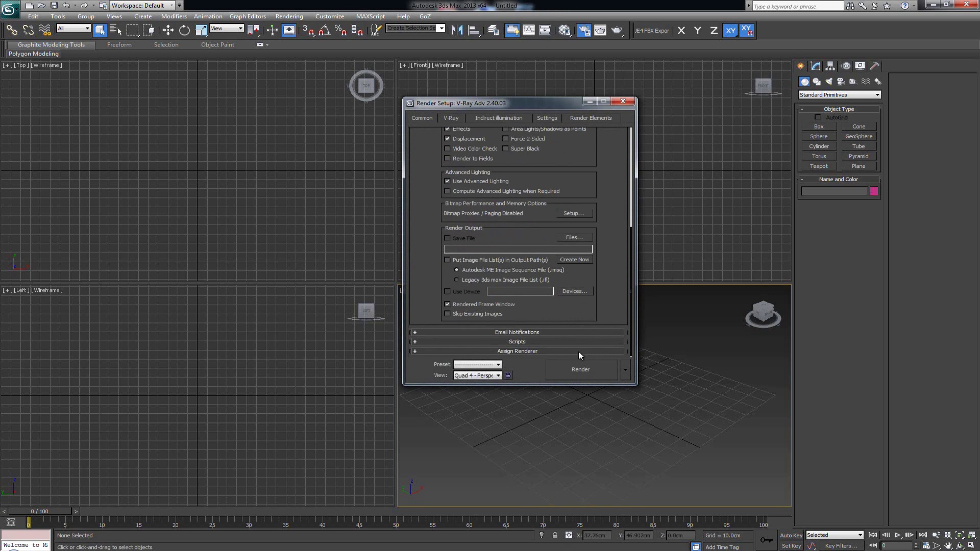
pyautogui.click(579, 352)
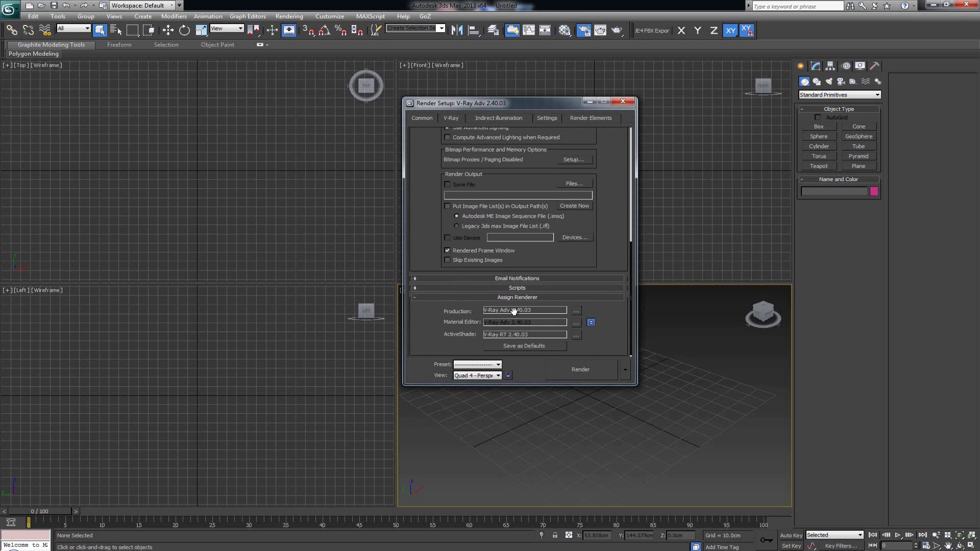
pyautogui.scroll(5, 610, 311)
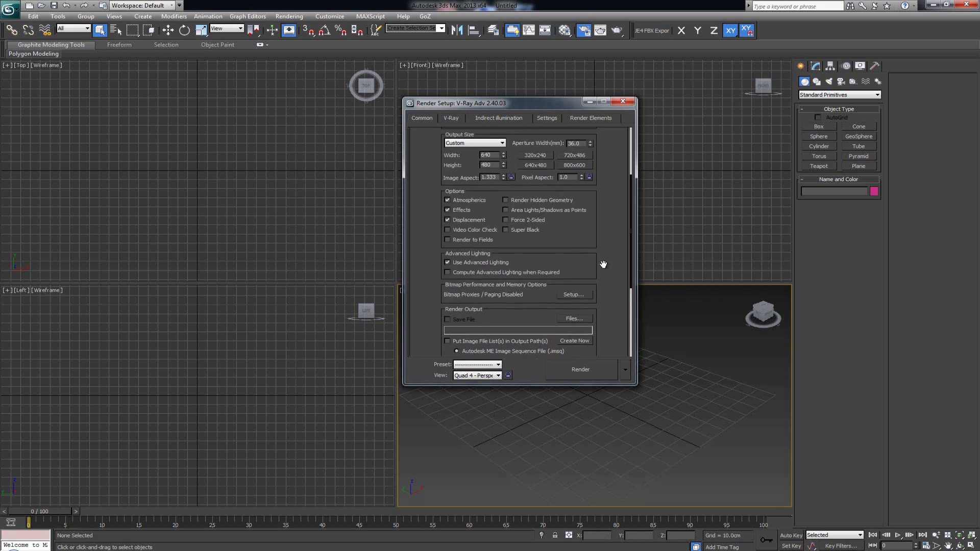
pyautogui.scroll(5, 602, 274)
pyautogui.click(421, 134)
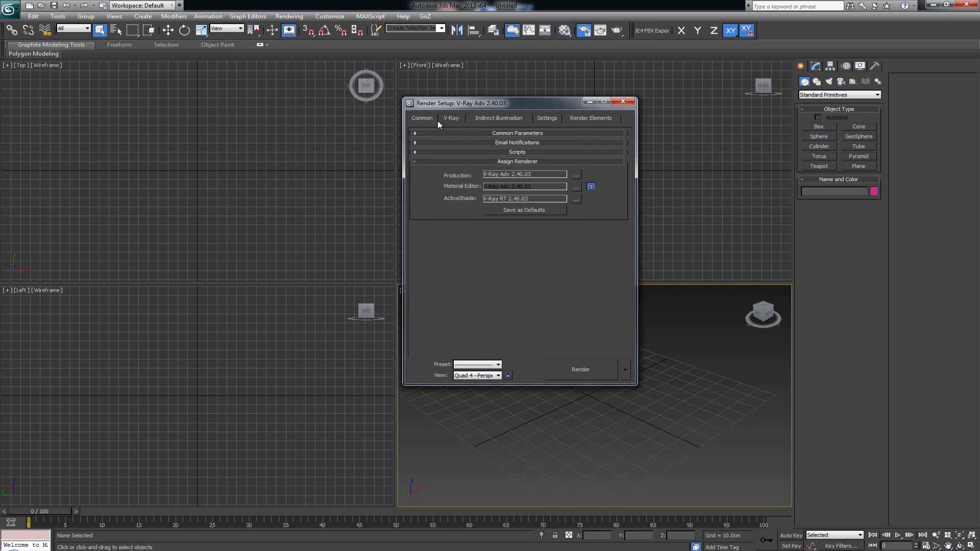
pyautogui.click(439, 160)
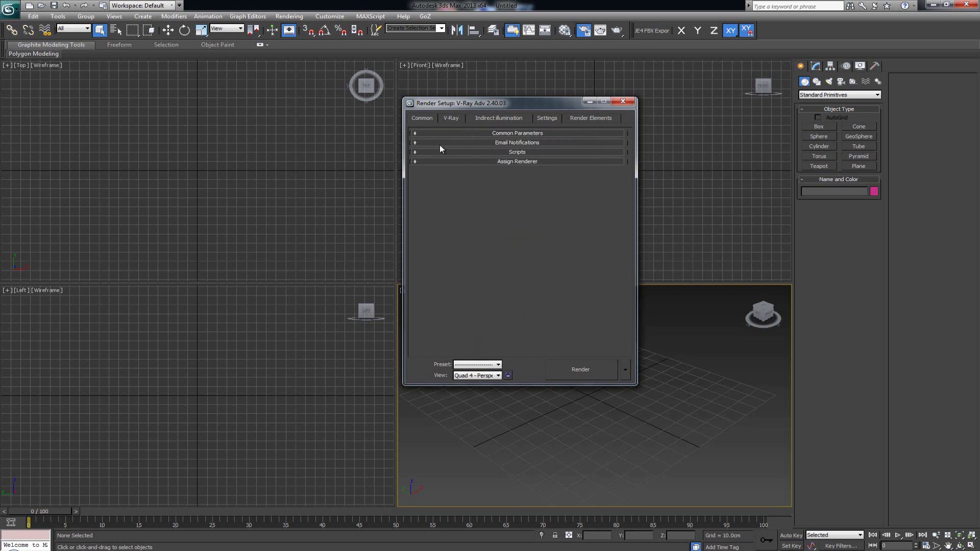
# Browse the V-Ray, Indirect Illumination, Settings and Render Elements tabs, return to V-Ray, and move the dialog left
pyautogui.click(452, 118)
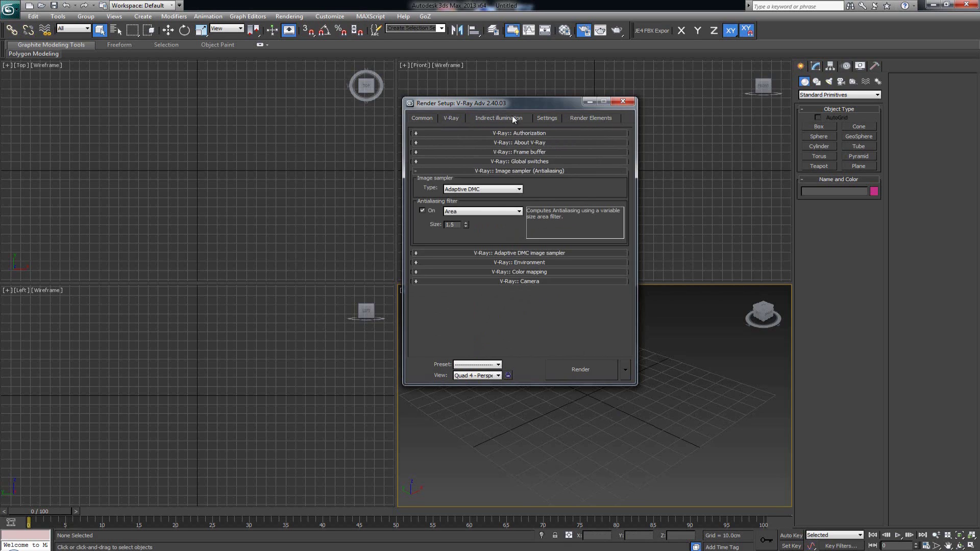
pyautogui.click(458, 171)
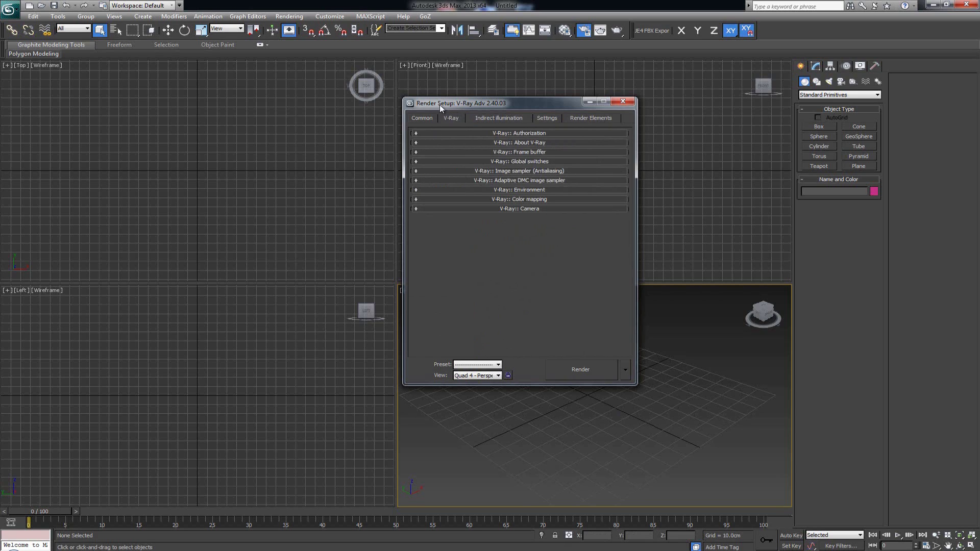
pyautogui.click(481, 118)
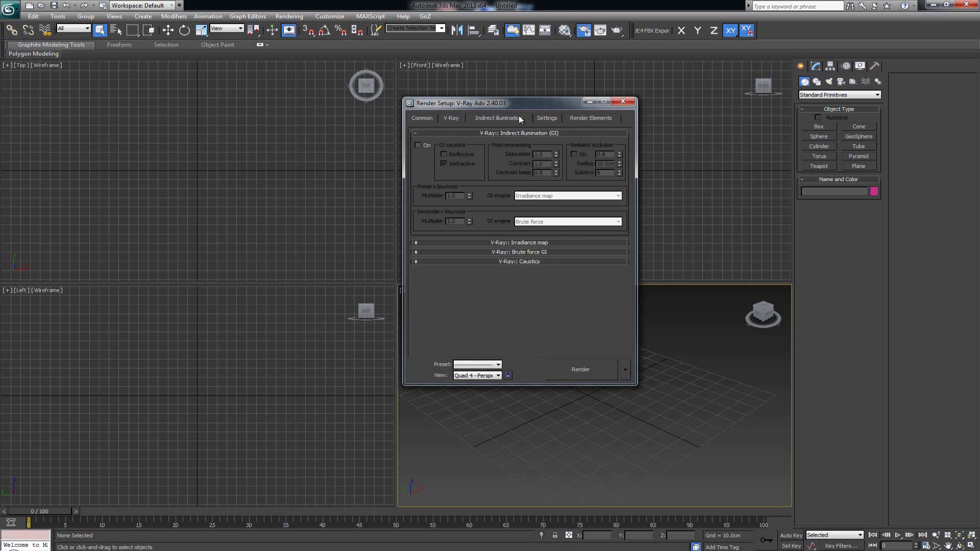
pyautogui.click(547, 118)
pyautogui.click(587, 118)
pyautogui.click(453, 118)
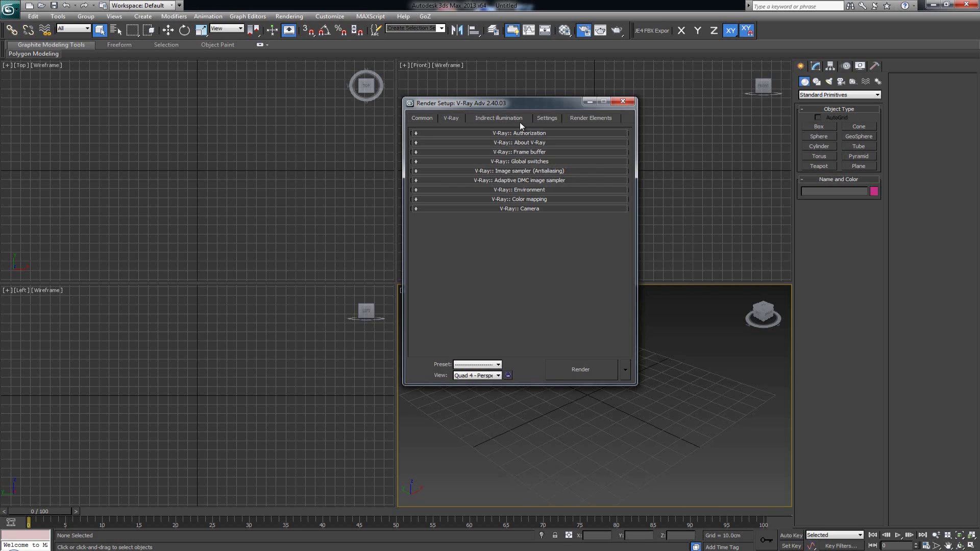
pyautogui.moveTo(504, 103); pyautogui.dragTo(262, 110)
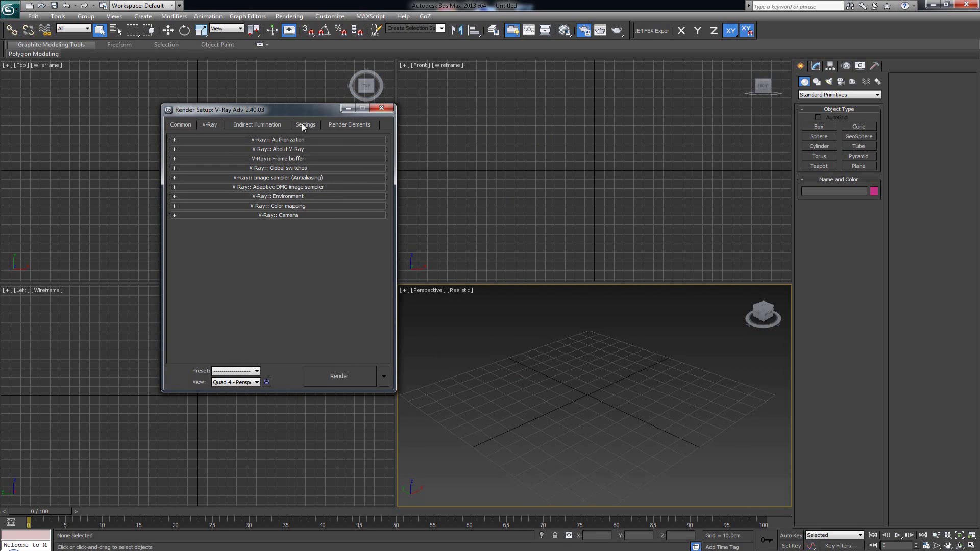
# Expand the V-Ray:: Frame buffer rollout and pick the Teapot standard primitive
pyautogui.moveTo(292, 112); pyautogui.dragTo(273, 109)
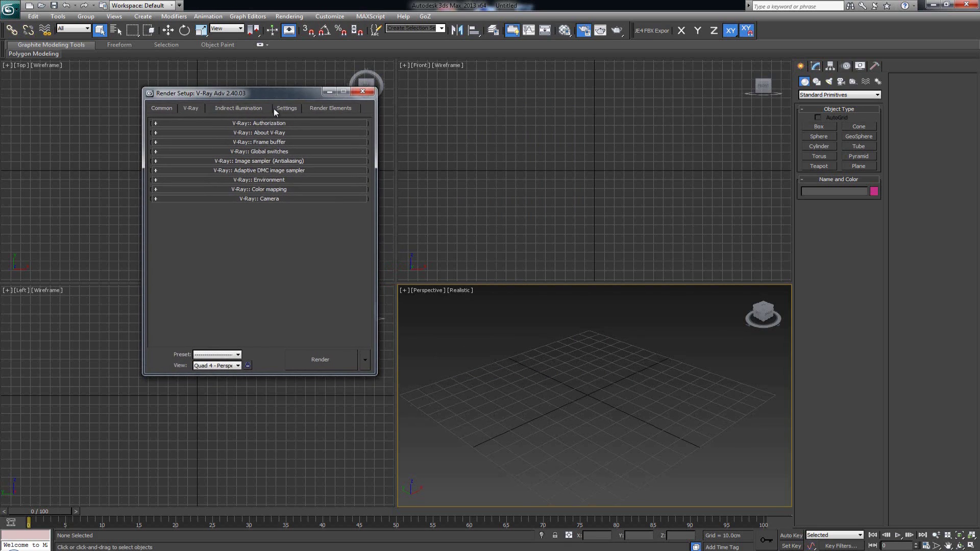
pyautogui.click(269, 142)
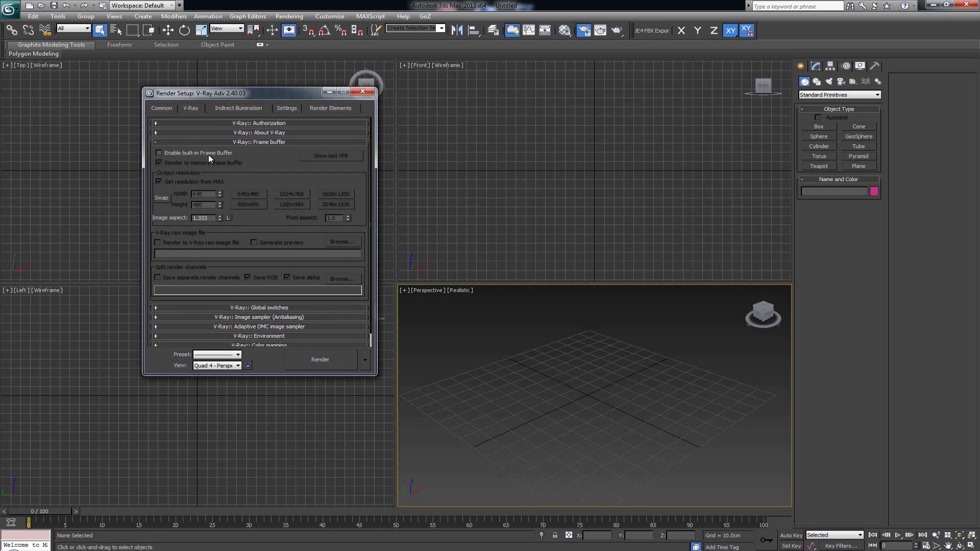
pyautogui.click(821, 166)
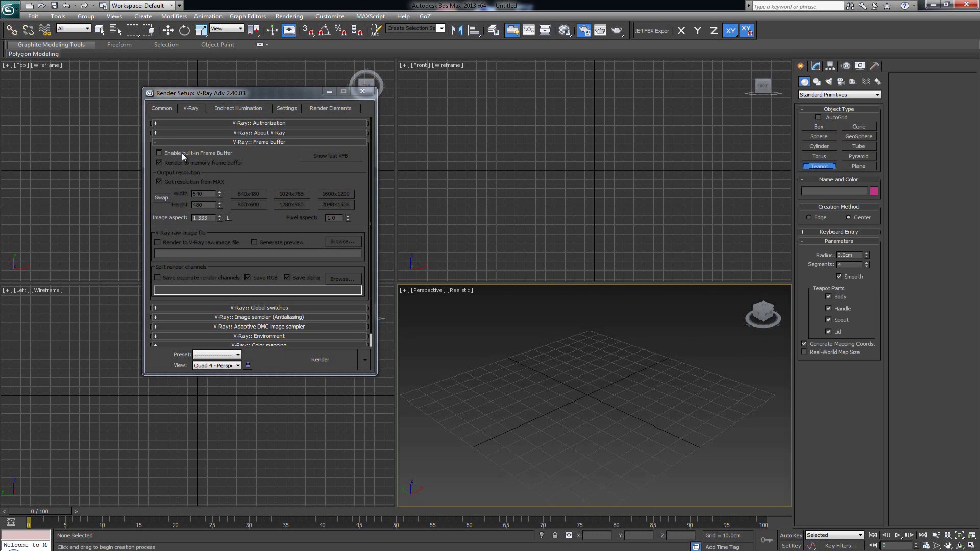
# Create Teapot001 at the Perspective grid centre, then orbit and zoom around it
pyautogui.moveTo(586, 396); pyautogui.dragTo(593, 372)
pyautogui.press('q')
pyautogui.keyDown('alt'); pyautogui.moveTo(593, 372); pyautogui.dragTo(546, 386, button='middle'); pyautogui.keyUp('alt')
pyautogui.scroll(4, 569, 393)
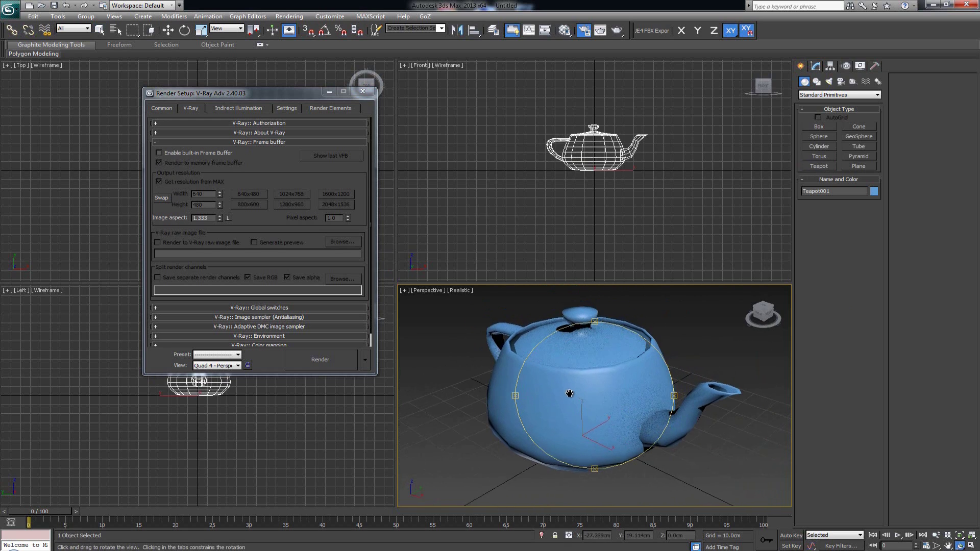
# Render the teapot at 640 x 480 into the VFB and enable Track mouse while rendering
pyautogui.click(617, 32)
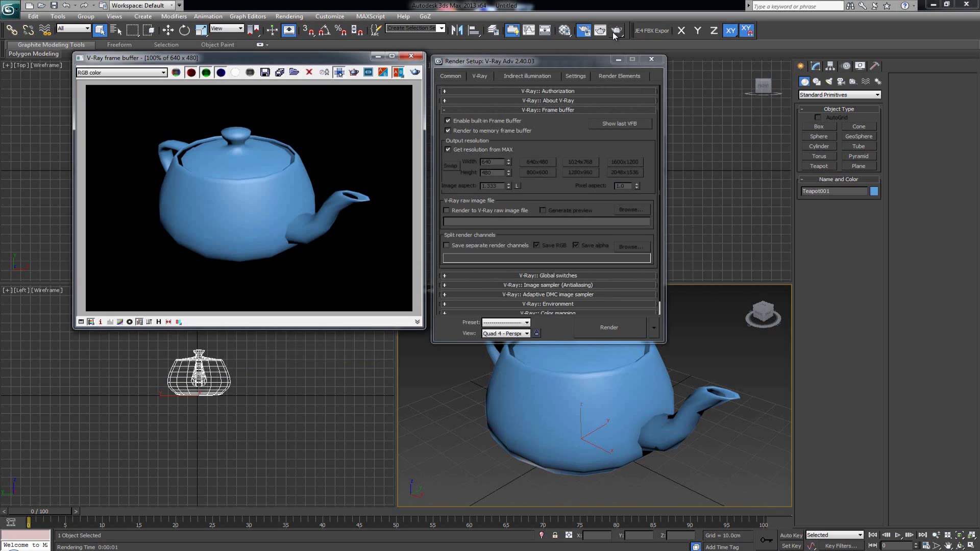
pyautogui.hotkey('shift', 'q')
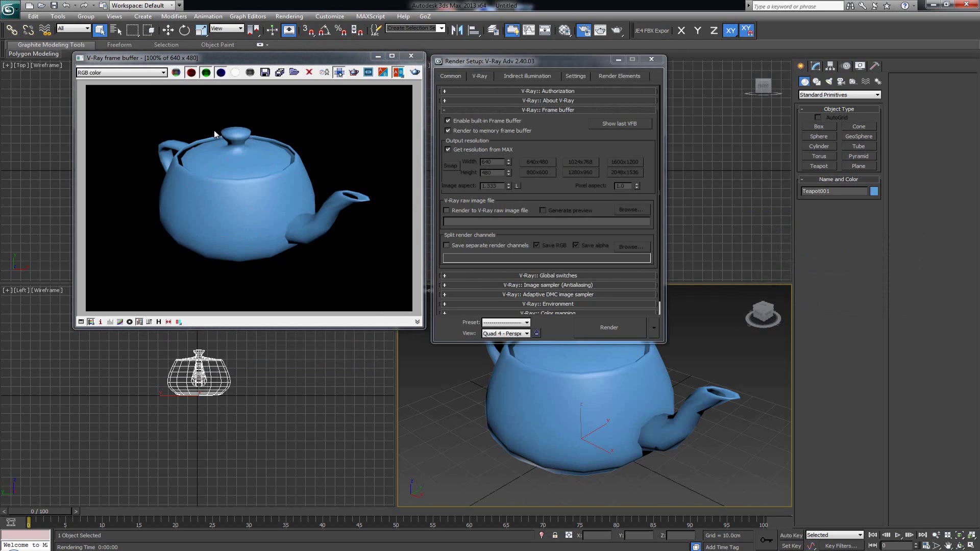
pyautogui.click(339, 75)
# Enable Region render and draw a region, then shrink it to frame only the teapot's handle
pyautogui.click(355, 72)
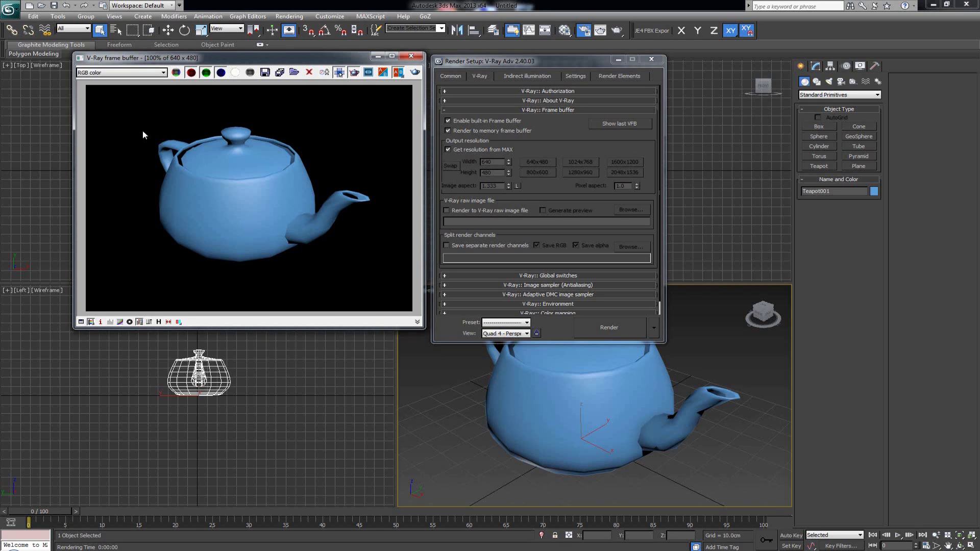
pyautogui.moveTo(129, 105); pyautogui.dragTo(238, 274)
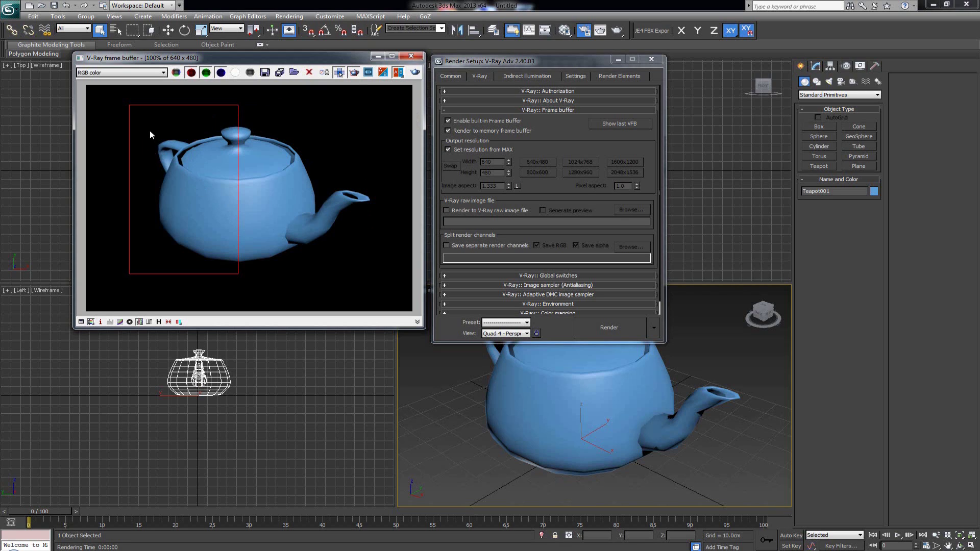
pyautogui.moveTo(150, 131); pyautogui.dragTo(195, 185)
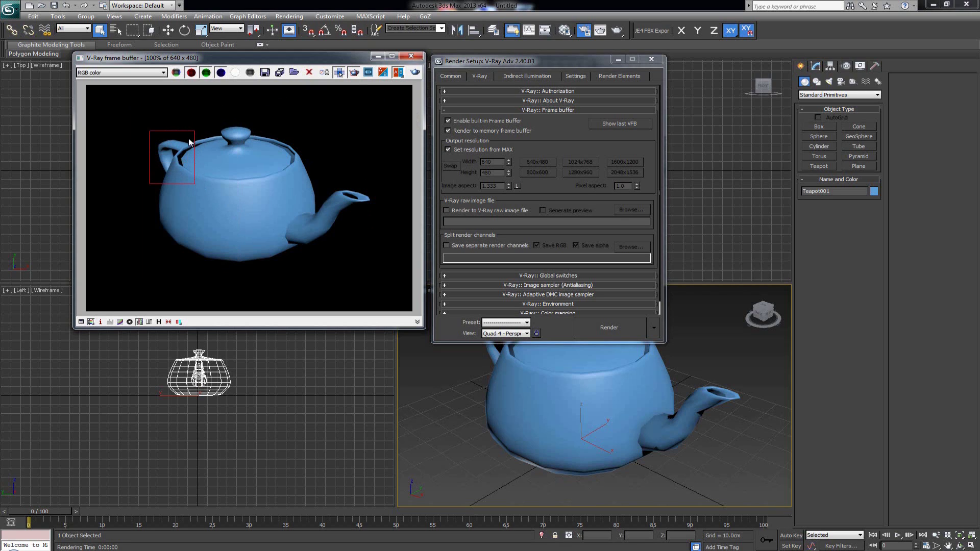
# Re-render the region, turn region rendering off, close Render Setup, and move the VFB upper right
pyautogui.click(415, 72)
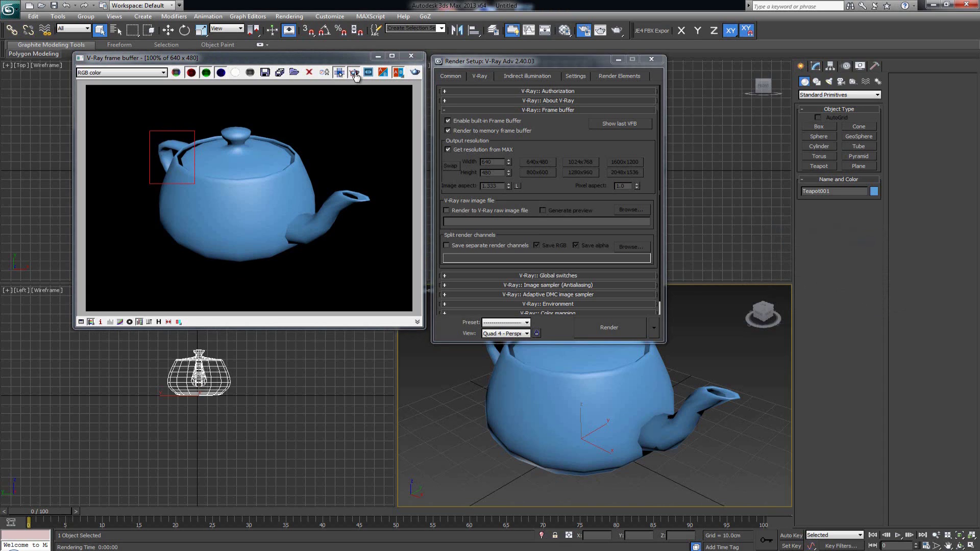
pyautogui.click(355, 74)
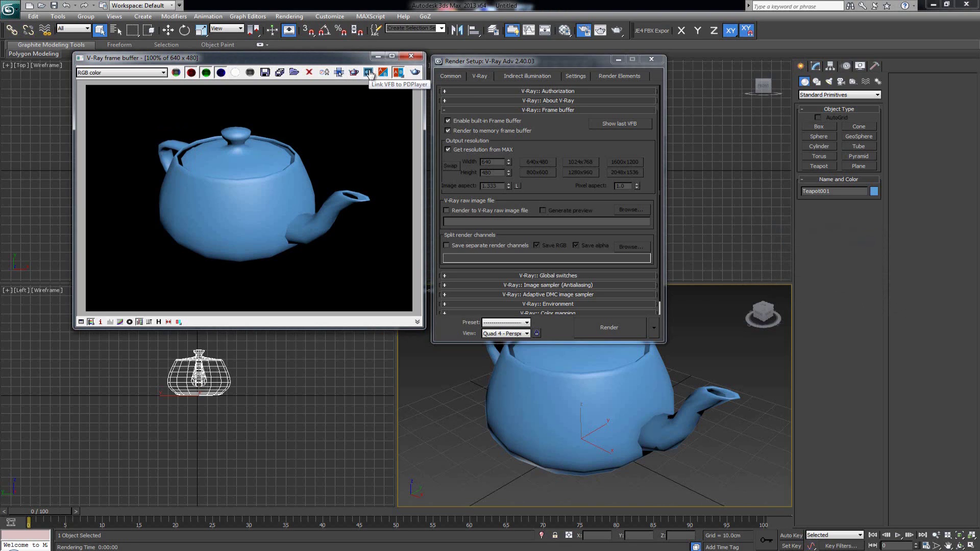
pyautogui.click(398, 72)
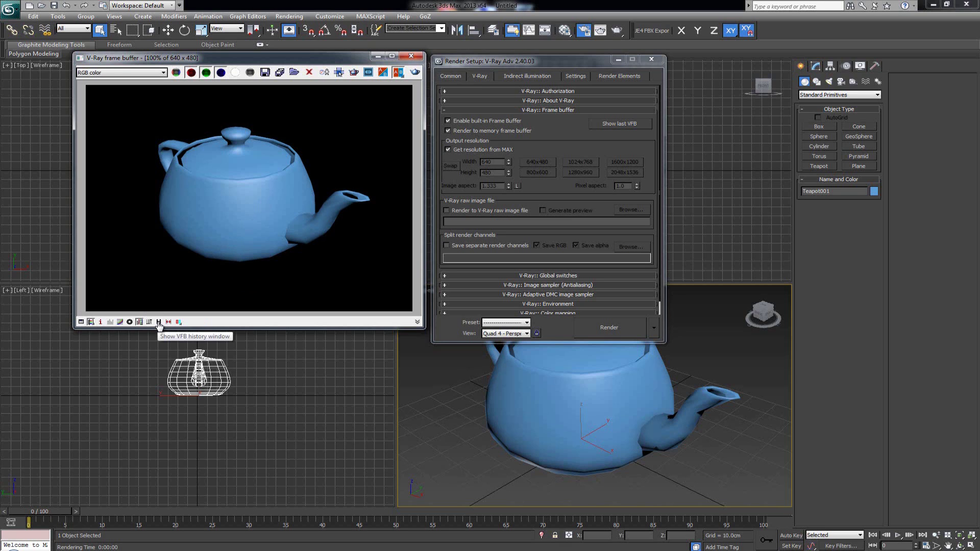
pyautogui.click(651, 60)
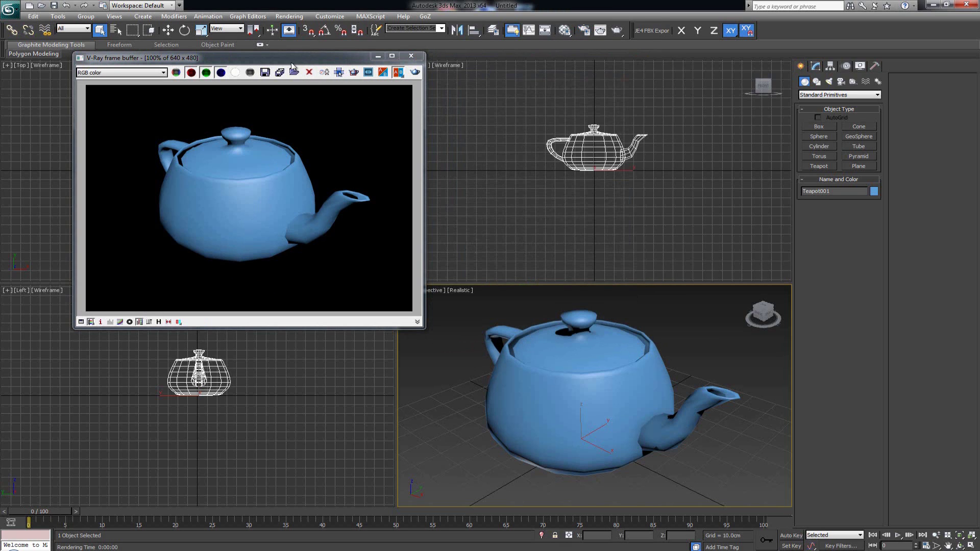
pyautogui.moveTo(290, 61); pyautogui.dragTo(624, 44)
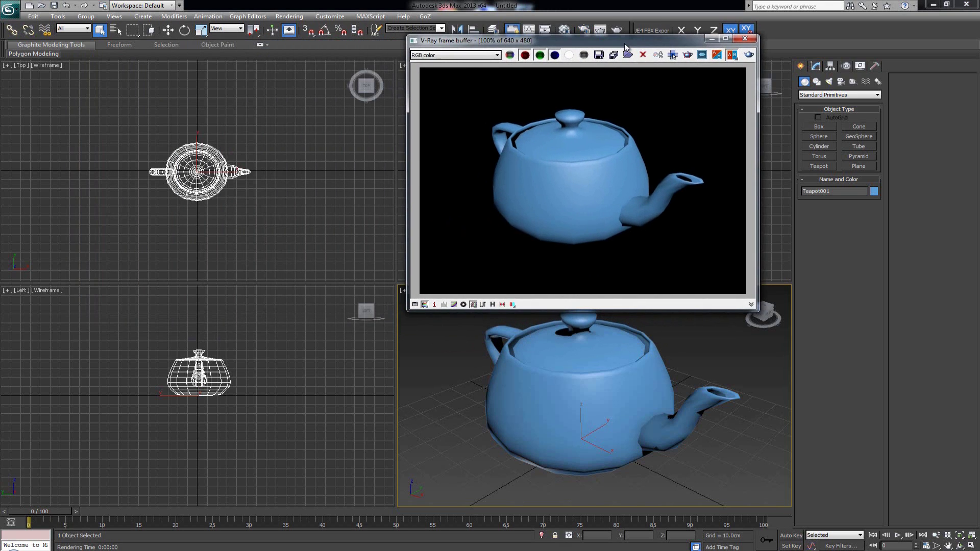
# Open Render history, enable VFB history, and set its temp path to Local Disk (D:)
pyautogui.click(493, 305)
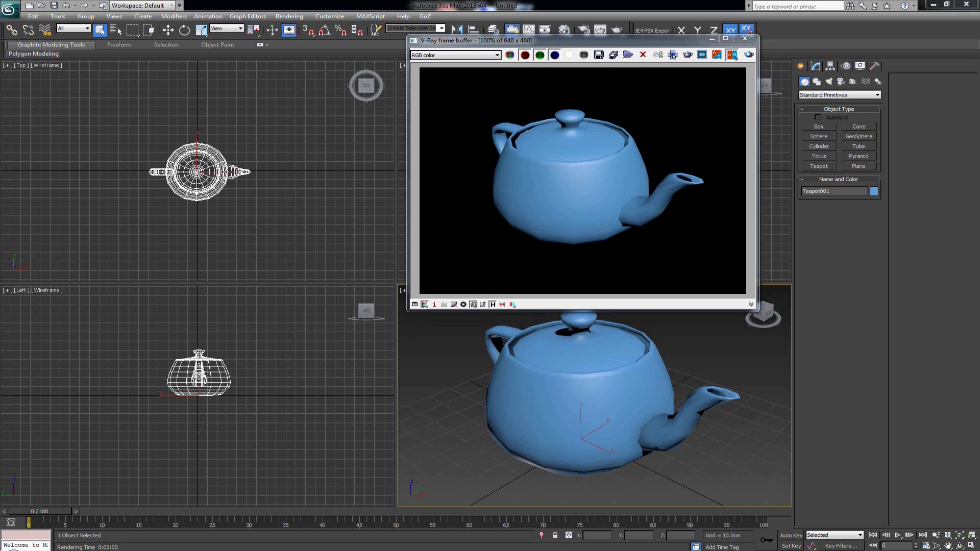
pyautogui.moveTo(158, 46); pyautogui.dragTo(353, 39)
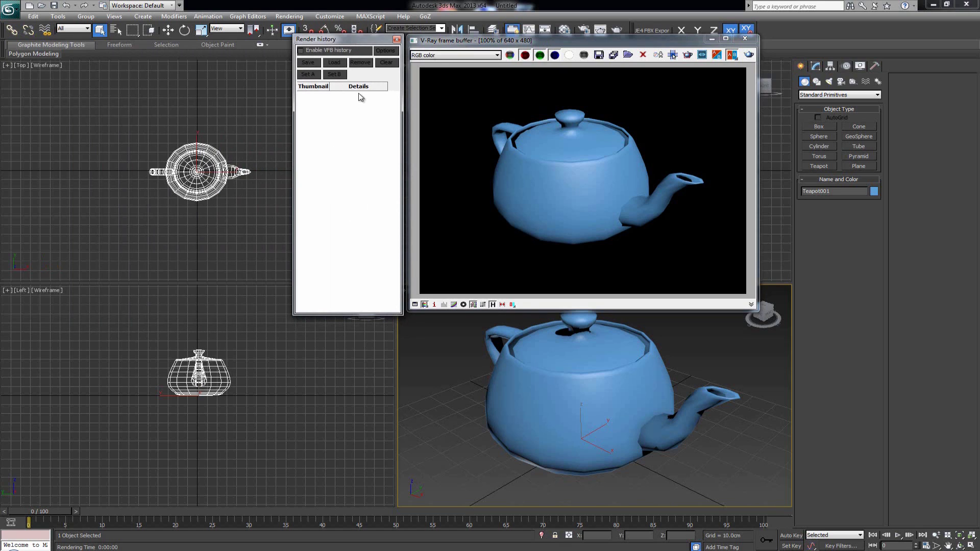
pyautogui.click(312, 53)
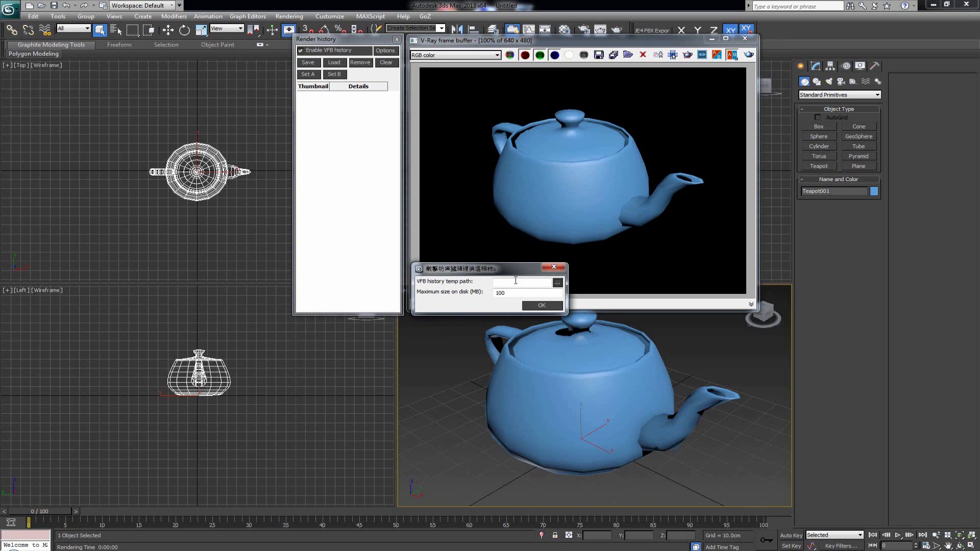
pyautogui.click(558, 283)
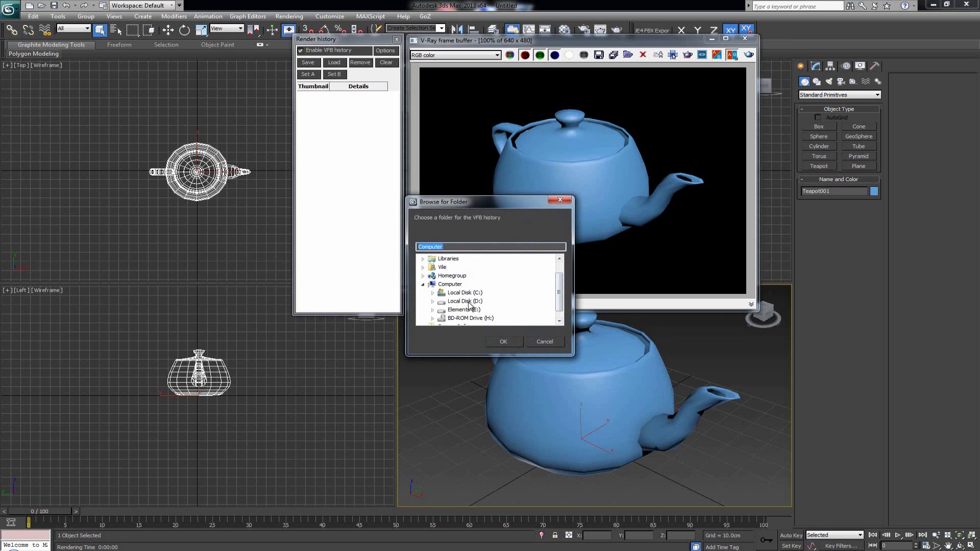
pyautogui.click(469, 302)
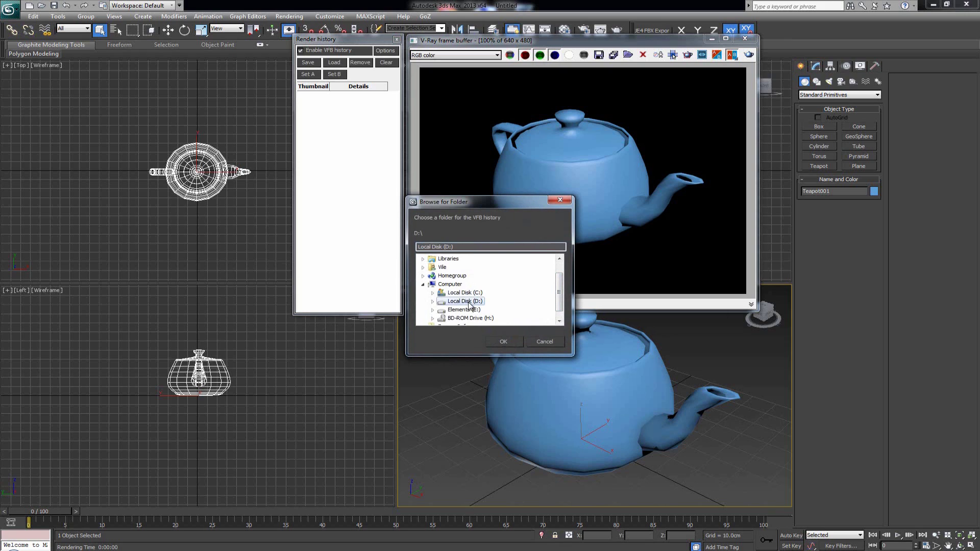
pyautogui.click(502, 340)
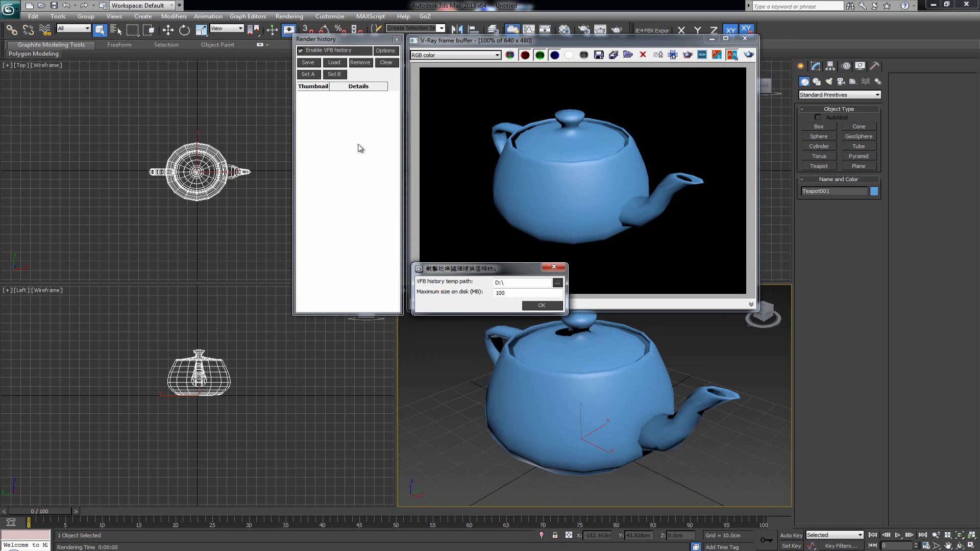
pyautogui.click(538, 306)
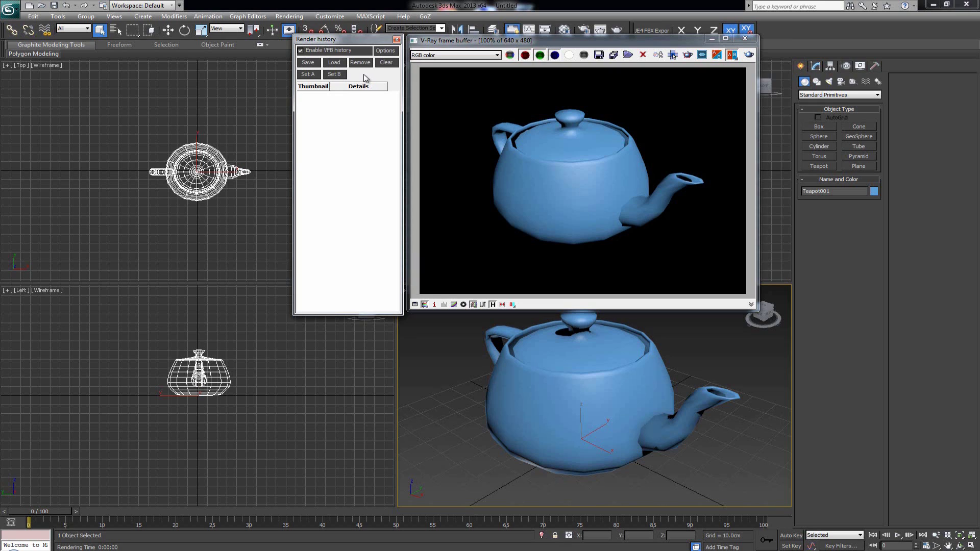
# Save the current render to history and add two teapots behind the blue one
pyautogui.click(315, 62)
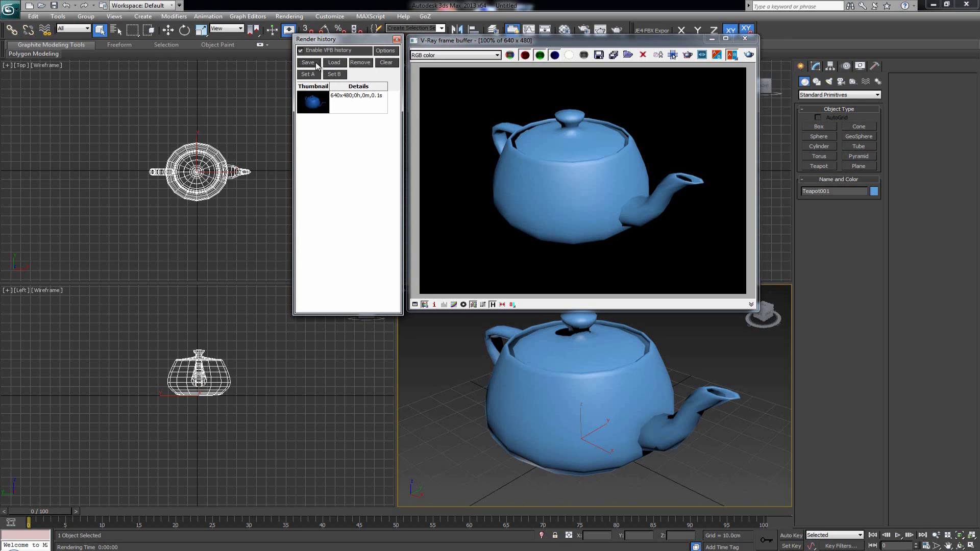
pyautogui.click(819, 166)
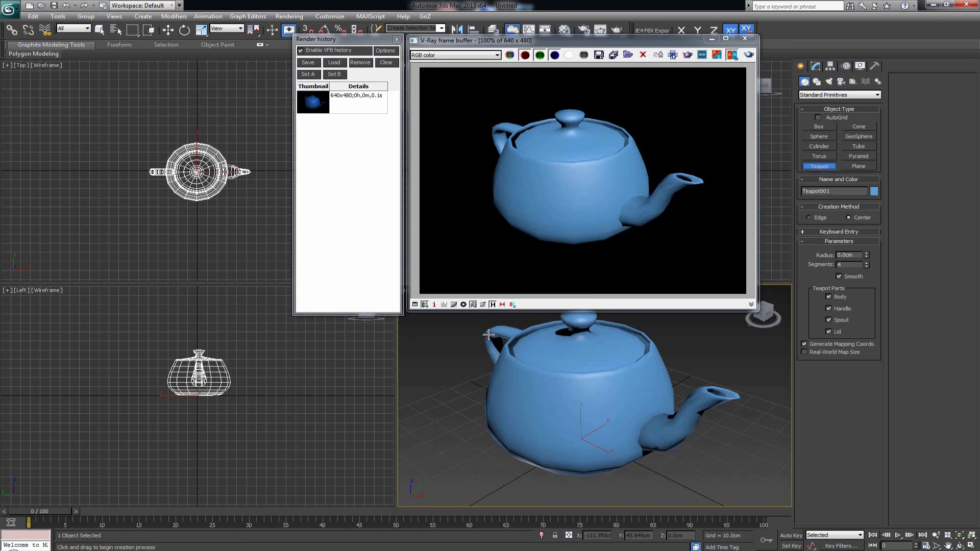
pyautogui.moveTo(490, 336); pyautogui.dragTo(501, 316)
pyautogui.moveTo(695, 355); pyautogui.dragTo(710, 335)
pyautogui.rightClick(690, 364)
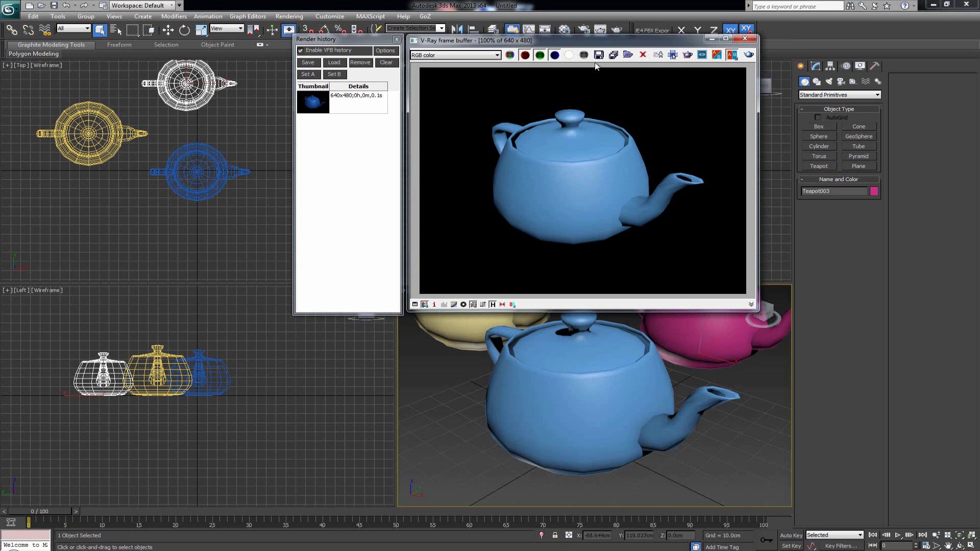
# Re-render the three-teapot scene, save it to history, and select the history entries
pyautogui.click(749, 55)
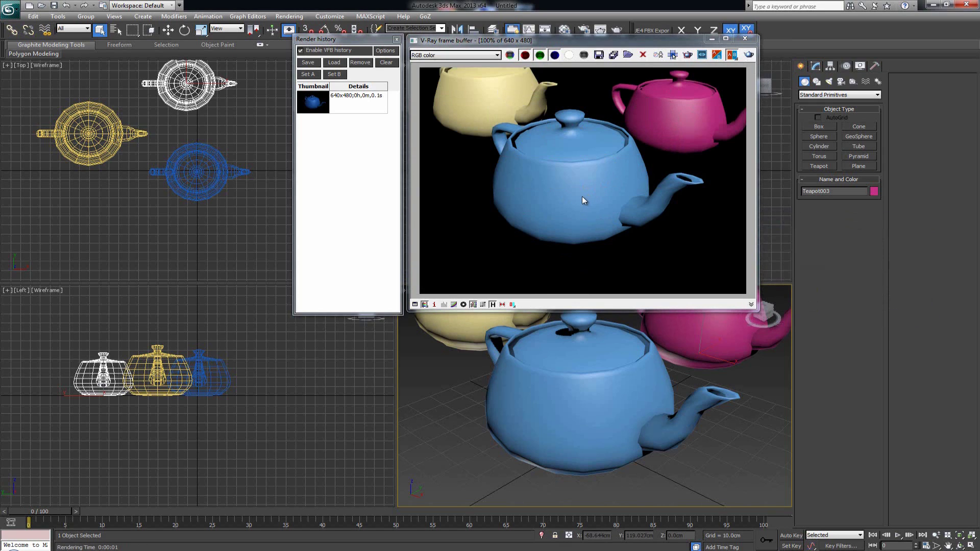
pyautogui.click(307, 64)
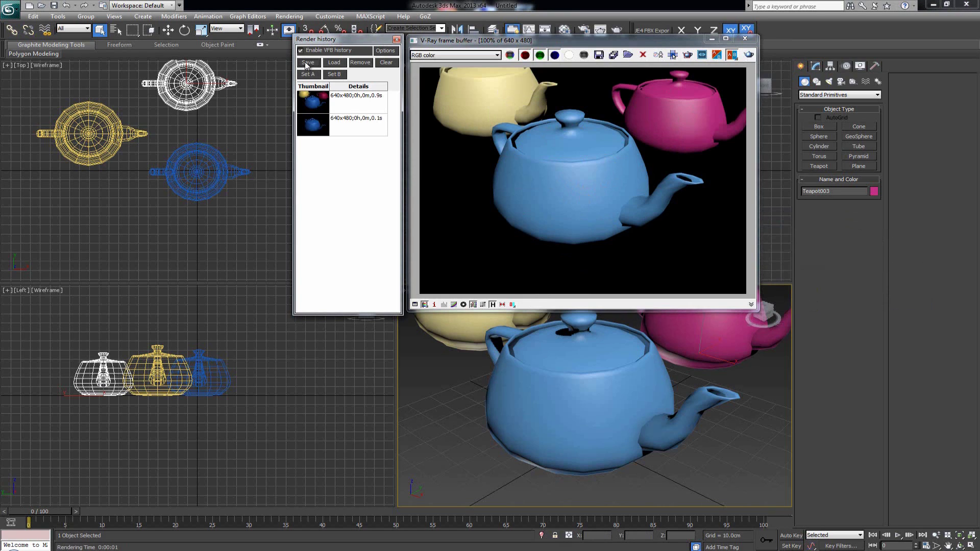
pyautogui.click(358, 99)
pyautogui.click(357, 117)
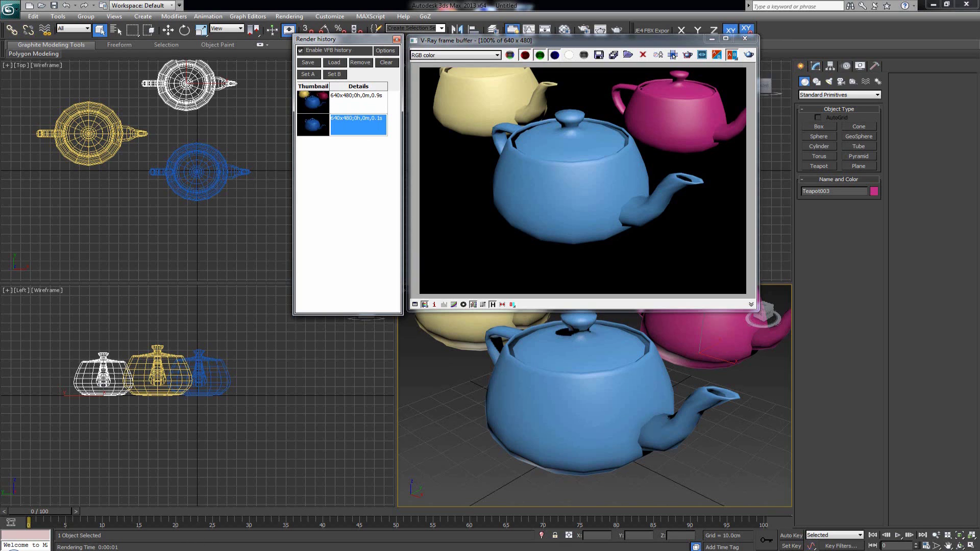
# Quit Skype, then set the three-teapot render as A and the single-teapot render as B
pyautogui.rightClick(165, 550)
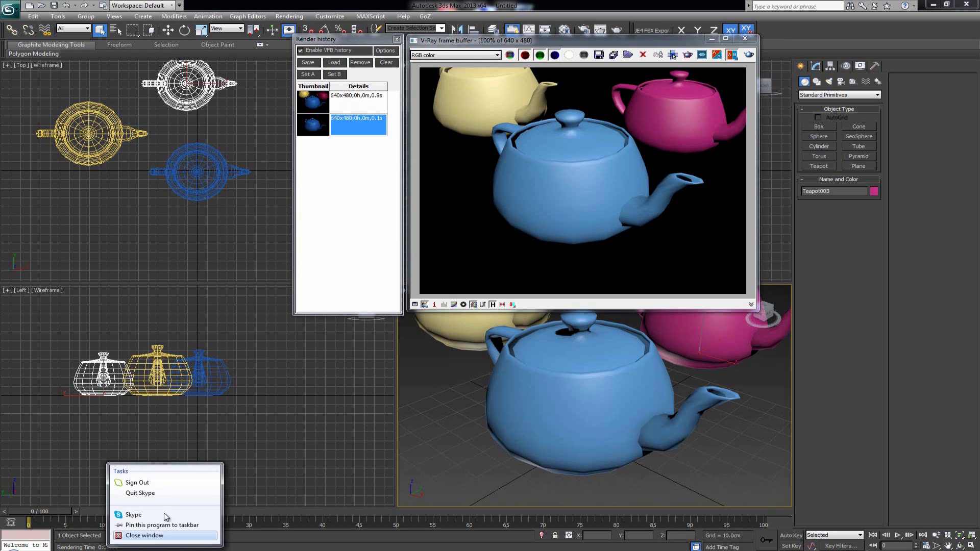
pyautogui.click(163, 494)
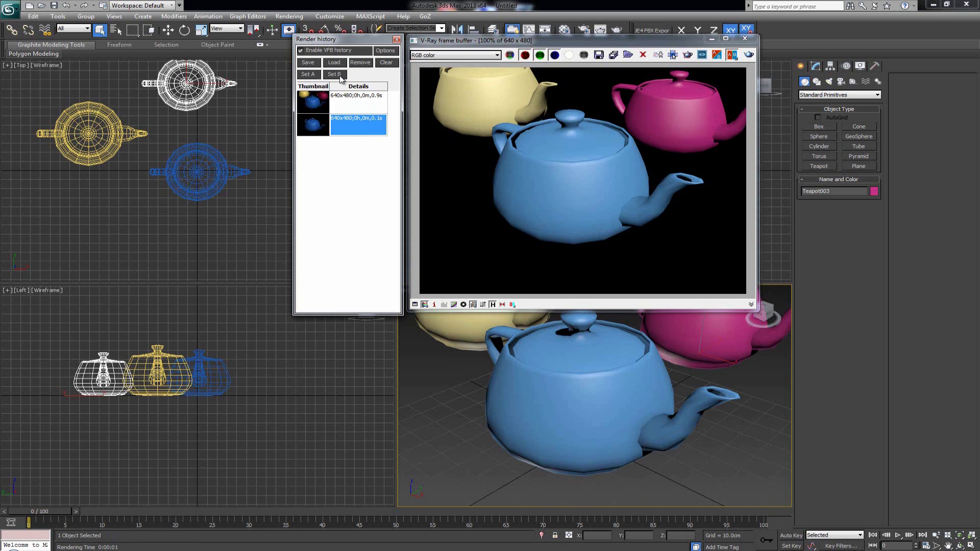
pyautogui.click(352, 104)
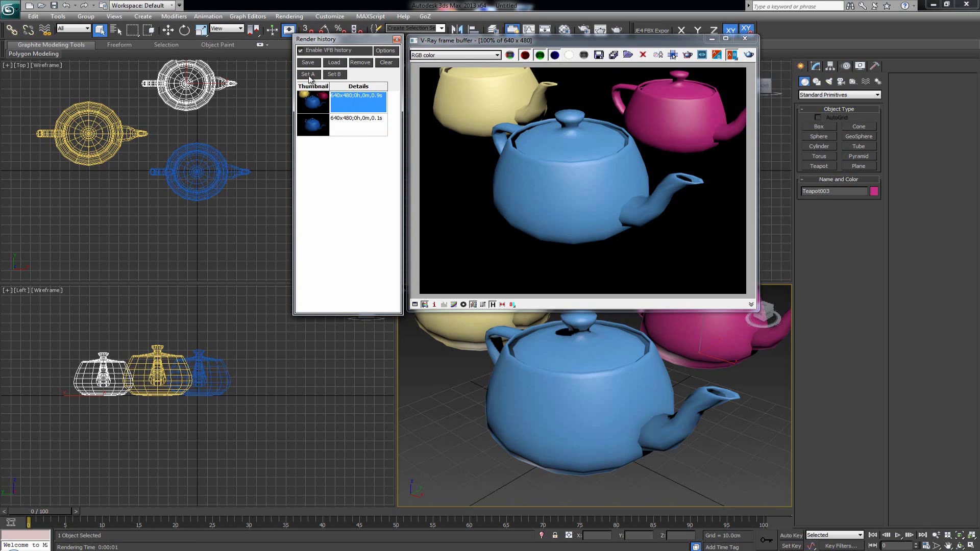
pyautogui.click(309, 77)
pyautogui.click(354, 129)
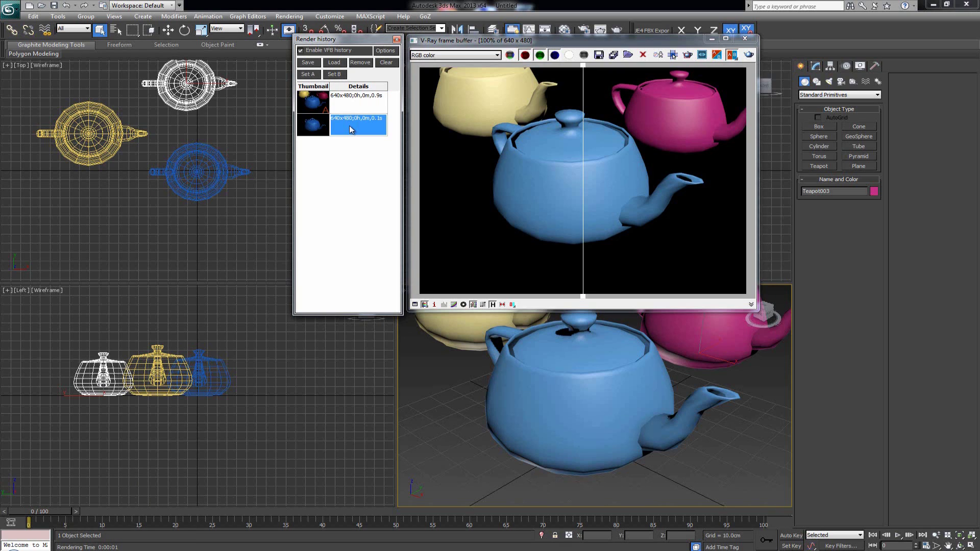
pyautogui.click(335, 75)
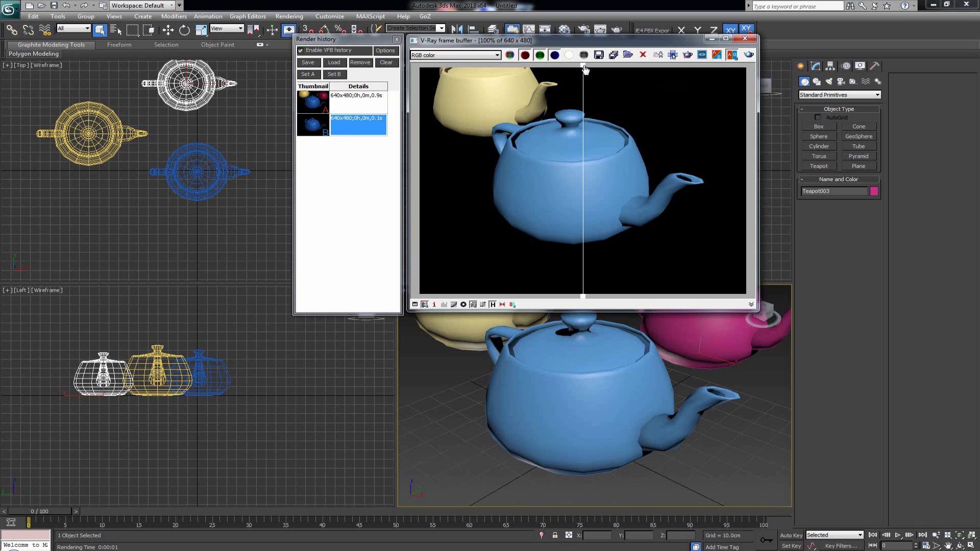
# Adjust the A/B divider, swap A and B, and sweep the divider across the image
pyautogui.moveTo(585, 69); pyautogui.dragTo(572, 89)
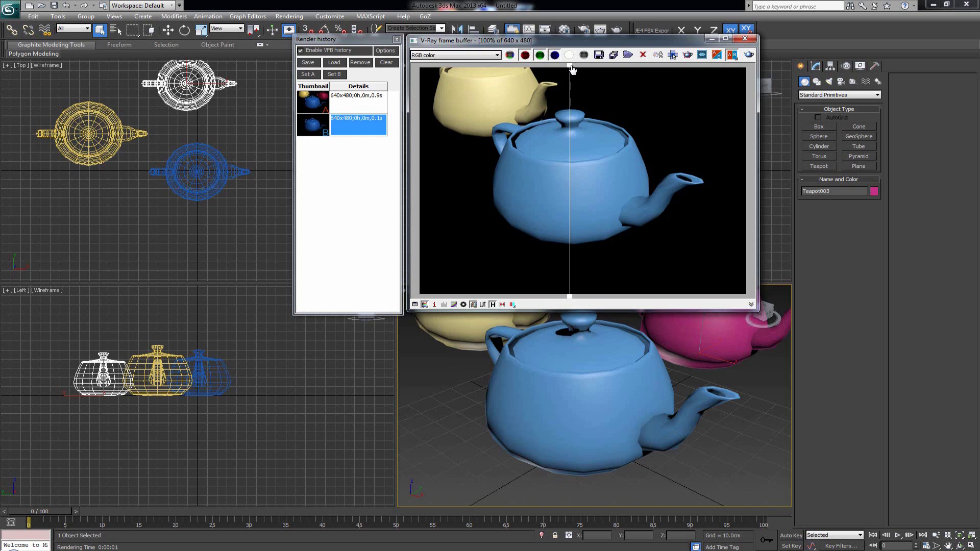
pyautogui.moveTo(571, 70)
pyautogui.mouseDown()
pyautogui.moveTo(507, 71)
pyautogui.moveTo(664, 76)
pyautogui.moveTo(469, 79)
pyautogui.moveTo(695, 82)
pyautogui.moveTo(571, 81)
pyautogui.mouseUp()
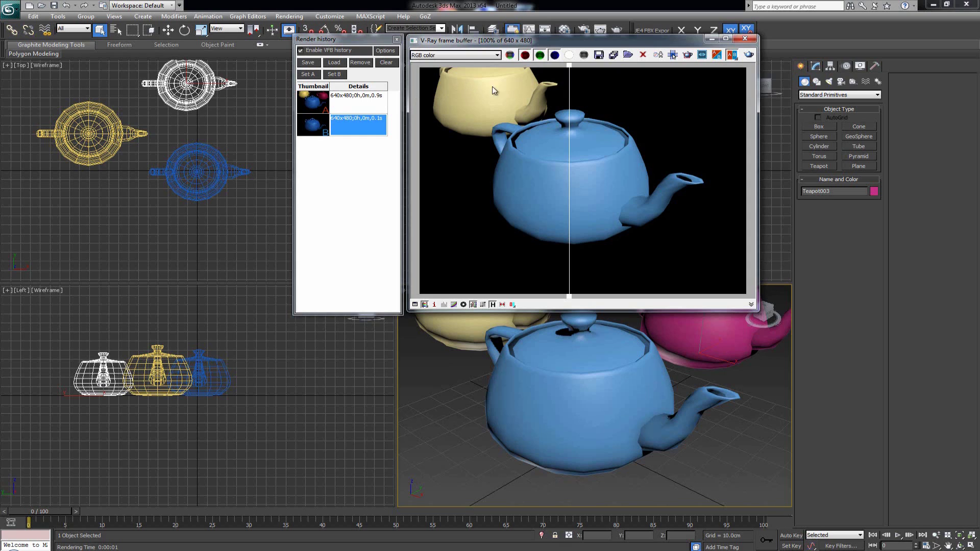
pyautogui.click(717, 58)
pyautogui.click(717, 55)
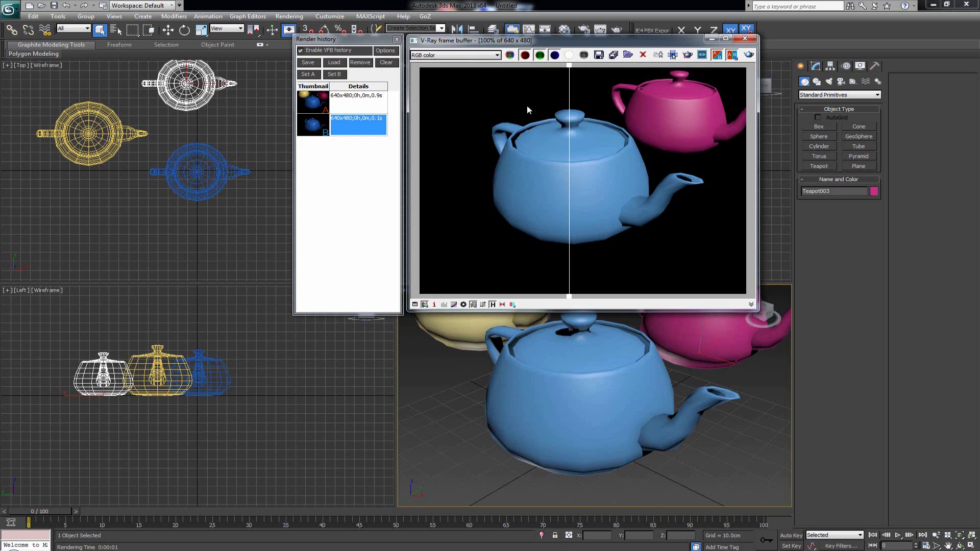
pyautogui.moveTo(572, 71); pyautogui.dragTo(570, 99)
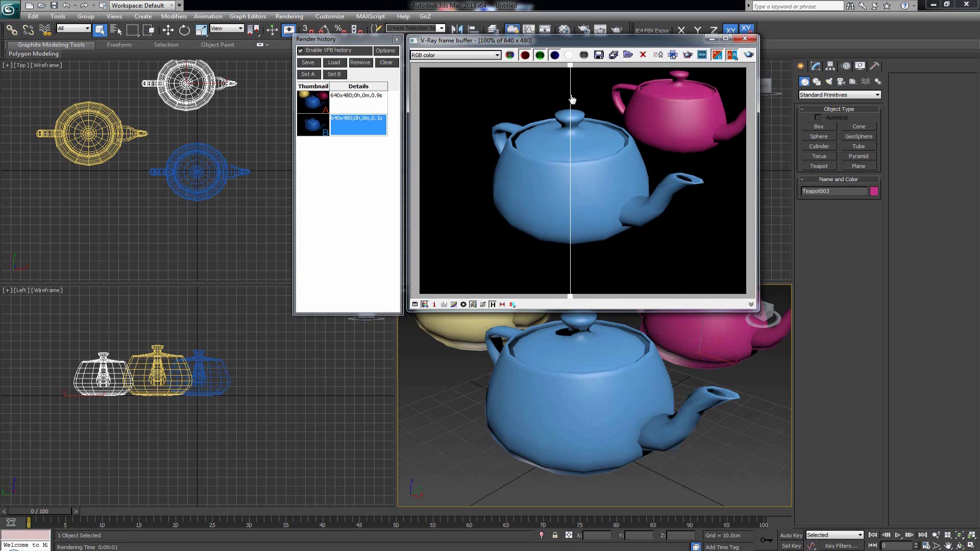
# Switch the comparison between vertical and horizontal splits, swap A/B, and center the divider
pyautogui.click(734, 61)
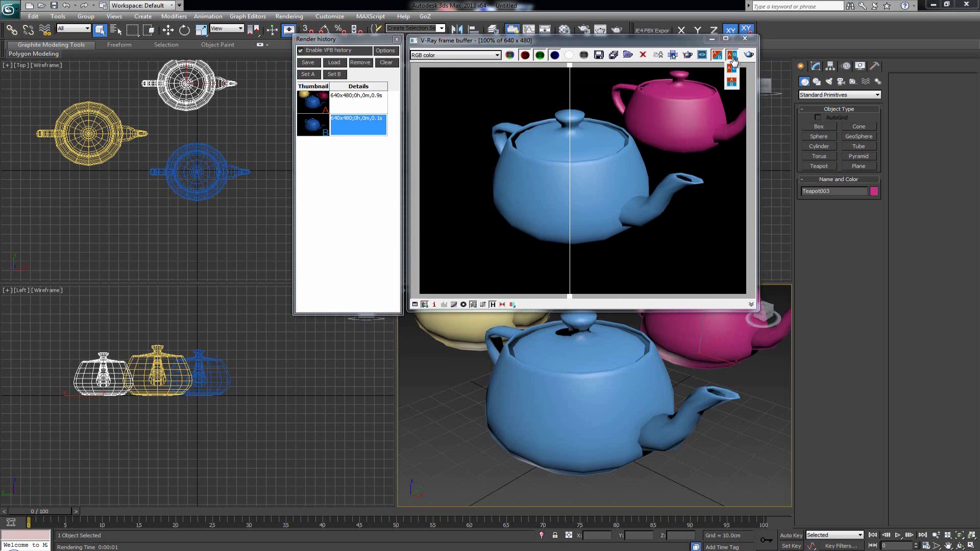
pyautogui.moveTo(734, 60); pyautogui.dragTo(734, 85)
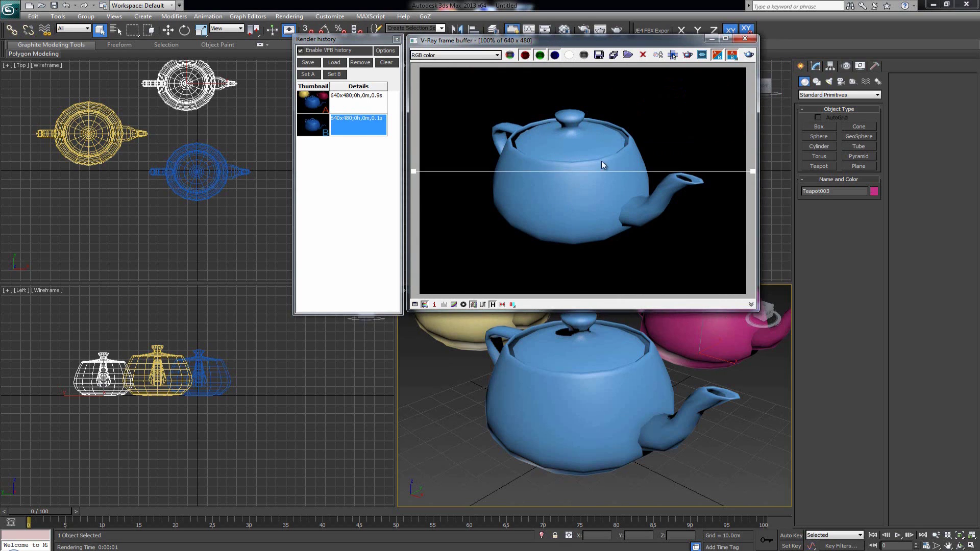
pyautogui.moveTo(600, 173); pyautogui.dragTo(629, 65)
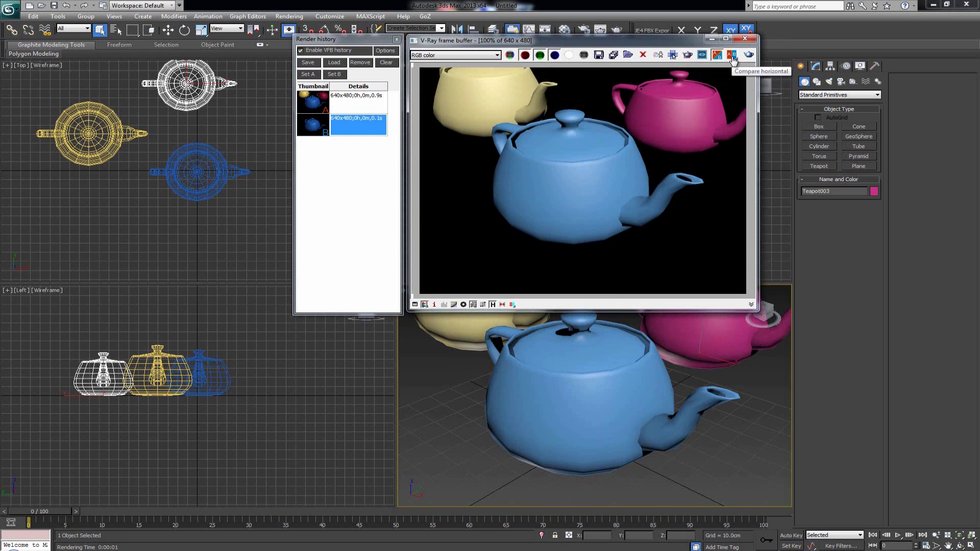
pyautogui.moveTo(732, 55); pyautogui.dragTo(734, 84)
pyautogui.click(724, 56)
pyautogui.click(724, 56)
pyautogui.moveTo(413, 71); pyautogui.dragTo(573, 75)
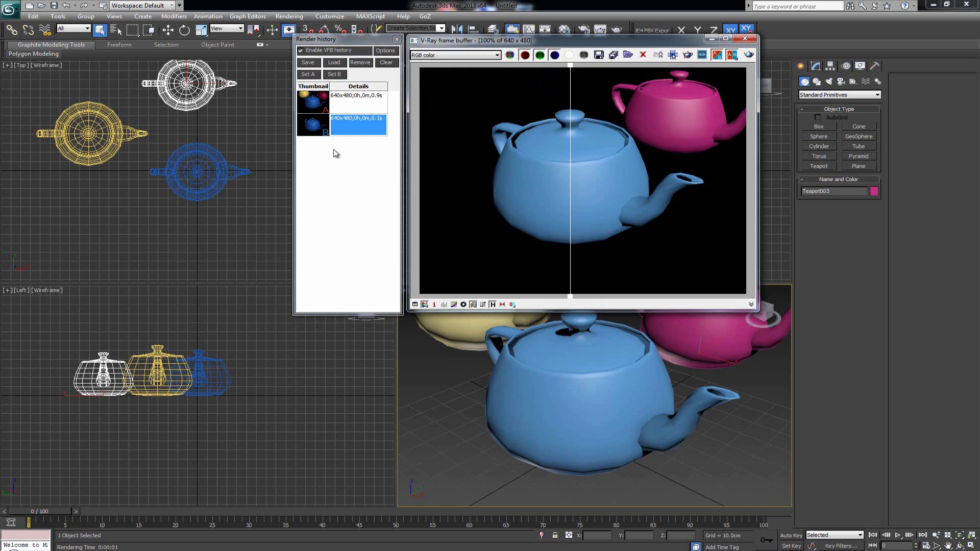
# Select the 0.9s three-teapot render in Render history and slide the divider
pyautogui.click(337, 129)
pyautogui.click(337, 107)
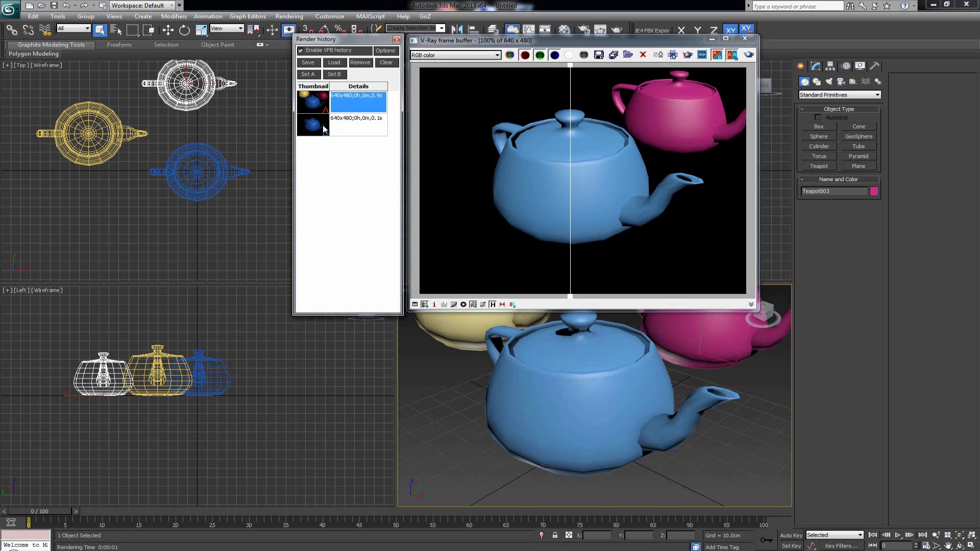
pyautogui.moveTo(570, 71)
pyautogui.mouseDown()
pyautogui.moveTo(605, 72)
pyautogui.moveTo(483, 72)
pyautogui.moveTo(574, 78)
pyautogui.mouseUp()
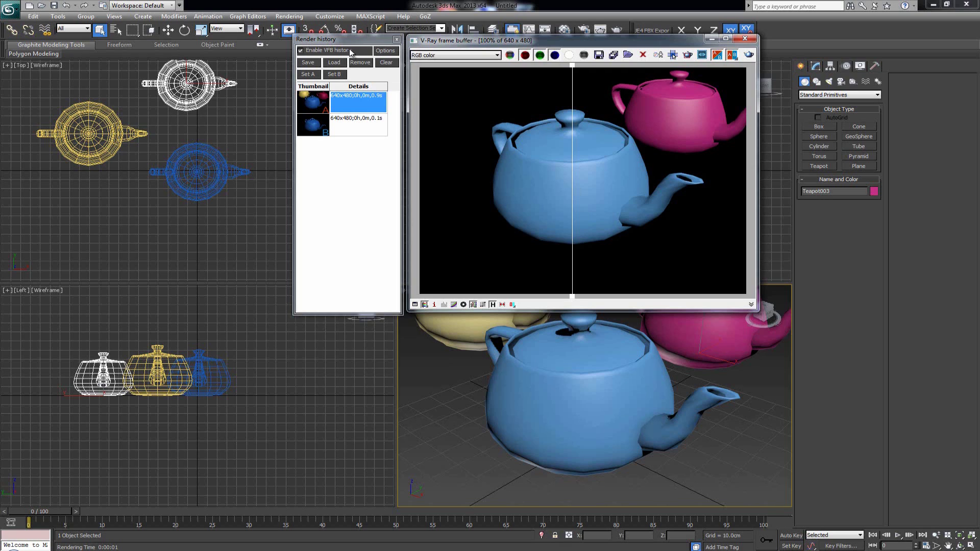
# Close the render history and place the Color corrections panel beside the frame buffer render
pyautogui.click(397, 40)
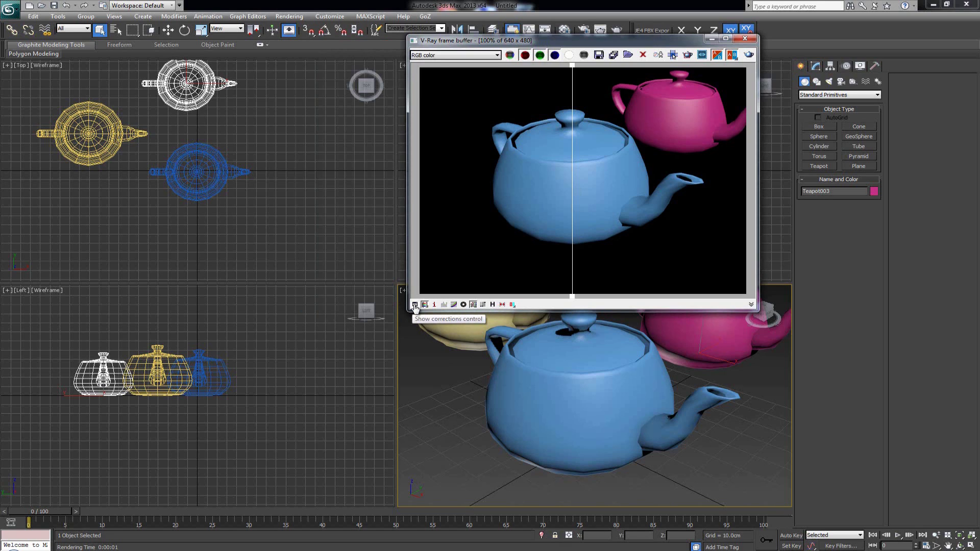
pyautogui.click(415, 304)
pyautogui.moveTo(740, 155); pyautogui.dragTo(306, 46)
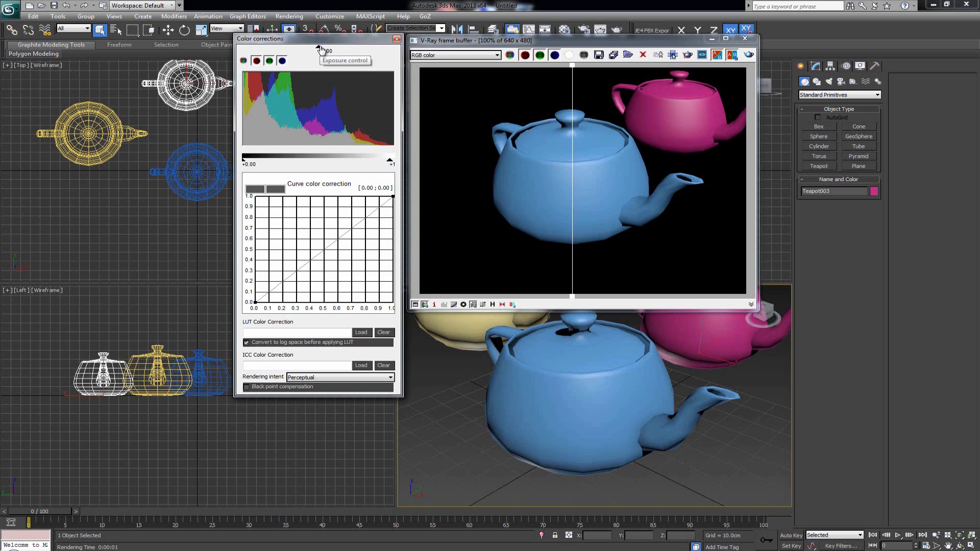
# Set exposure to -2.50 after trying 0.50, and test black point 0.20 and the curve start point
pyautogui.moveTo(322, 50); pyautogui.dragTo(359, 50)
pyautogui.moveTo(357, 51); pyautogui.dragTo(280, 49)
pyautogui.moveTo(246, 163)
pyautogui.mouseDown()
pyautogui.moveTo(274, 163)
pyautogui.moveTo(243, 164)
pyautogui.mouseUp()
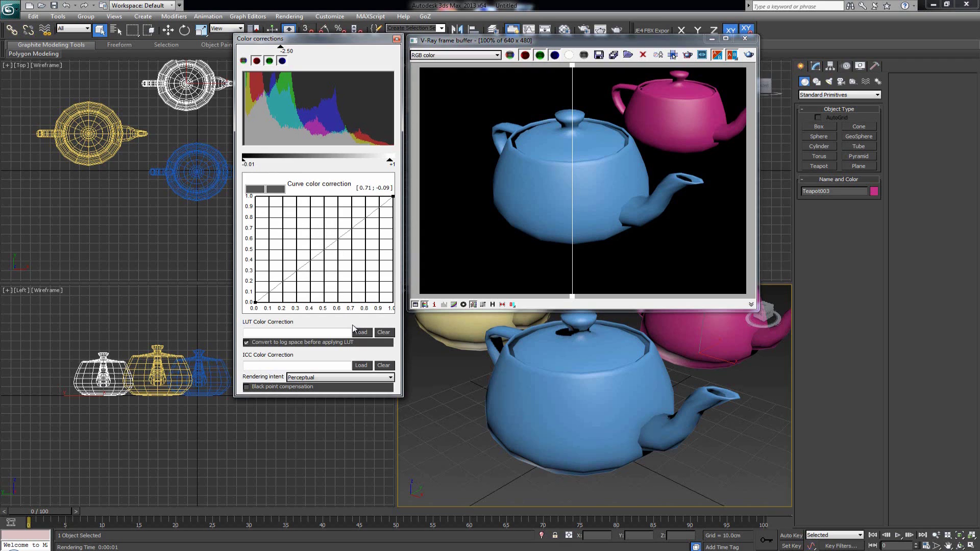
pyautogui.click(255, 301)
pyautogui.moveTo(255, 302)
pyautogui.mouseDown()
pyautogui.moveTo(284, 262)
pyautogui.moveTo(255, 302)
pyautogui.mouseUp()
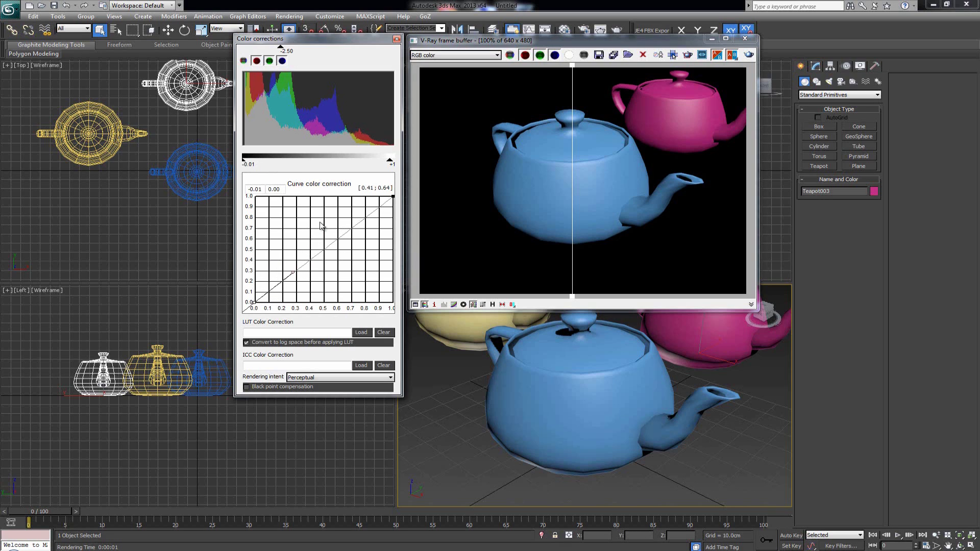
pyautogui.click(487, 269)
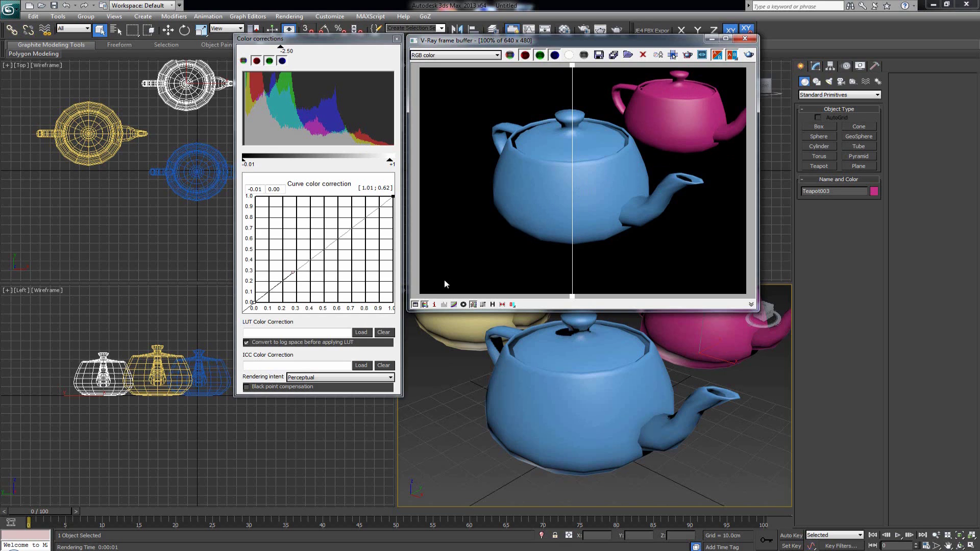
pyautogui.click(300, 44)
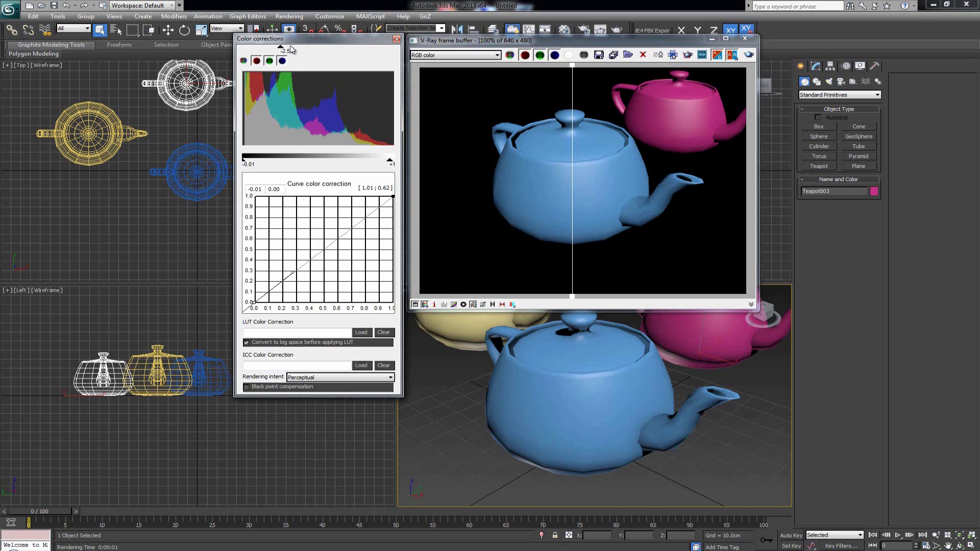
# Turn on exposure correction and bring exposure back to 0.00
pyautogui.click(464, 305)
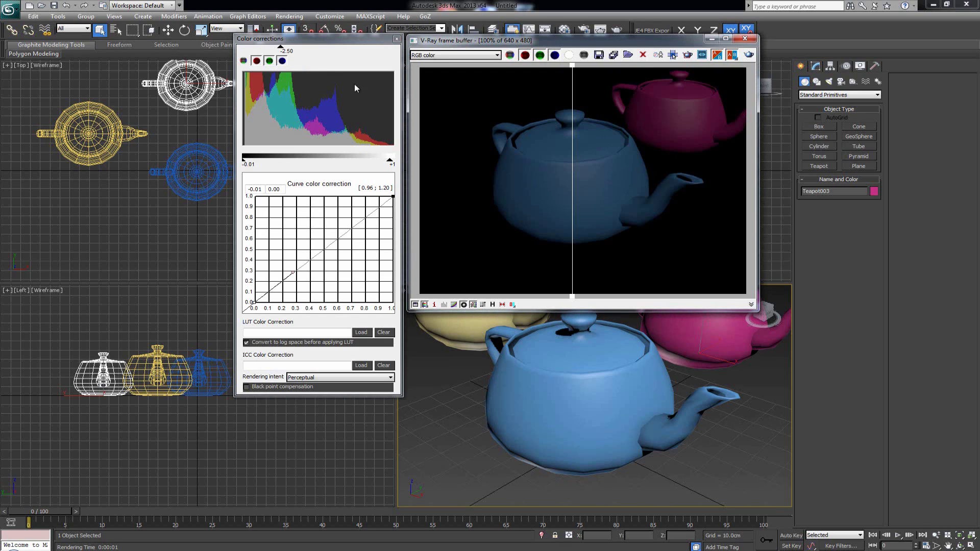
pyautogui.moveTo(279, 47); pyautogui.dragTo(321, 61)
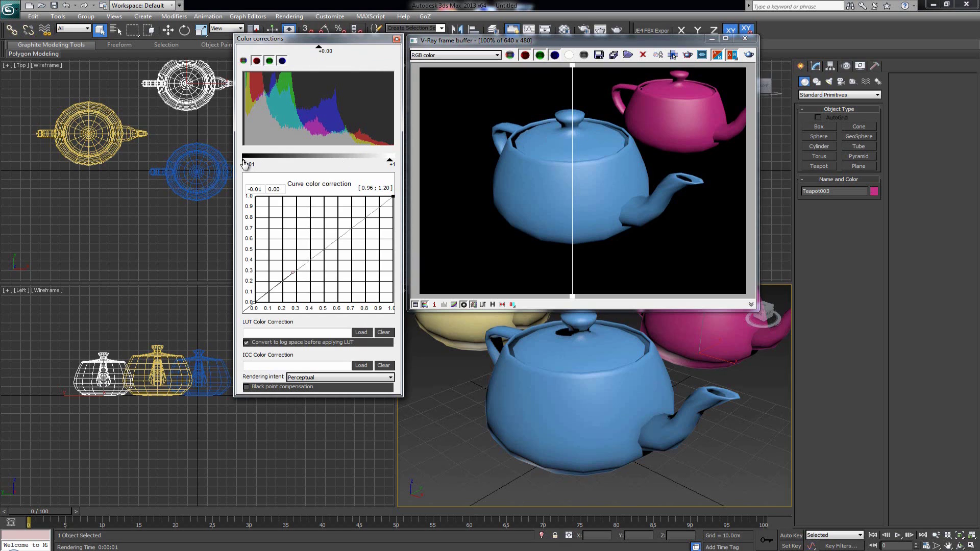
# Enable curve and level corrections, raise black level to 0.29, bend the curve, then close corrections
pyautogui.click(454, 305)
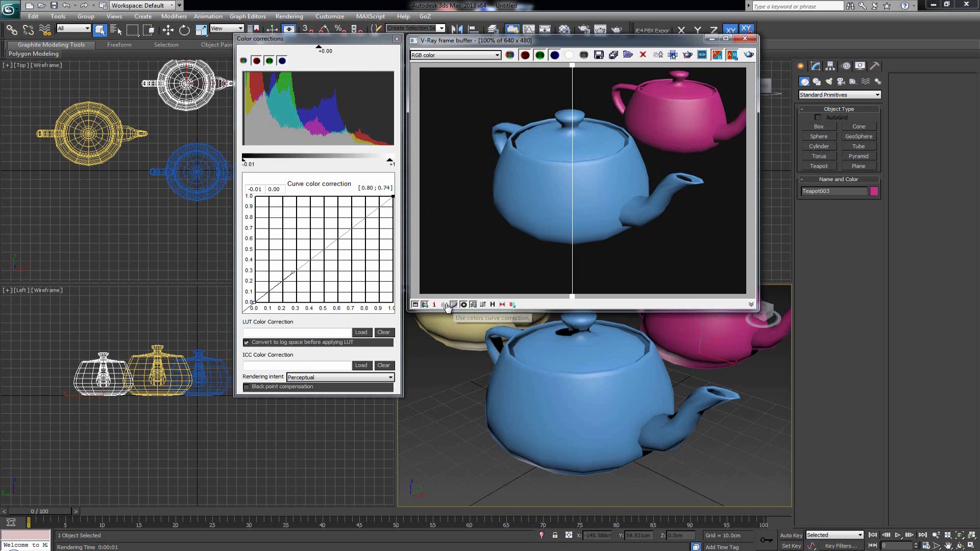
pyautogui.click(445, 305)
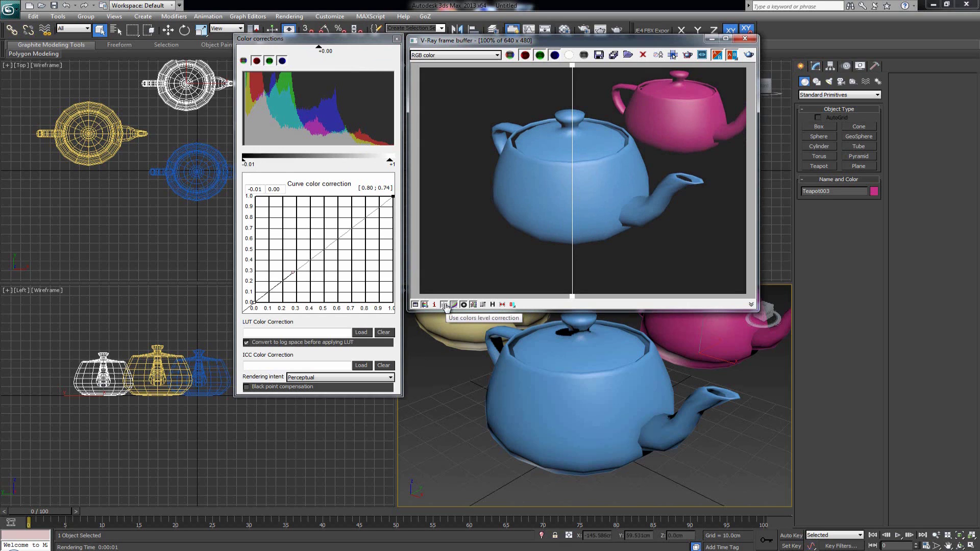
pyautogui.moveTo(245, 164)
pyautogui.mouseDown()
pyautogui.moveTo(310, 166)
pyautogui.moveTo(236, 169)
pyautogui.moveTo(244, 174)
pyautogui.mouseUp()
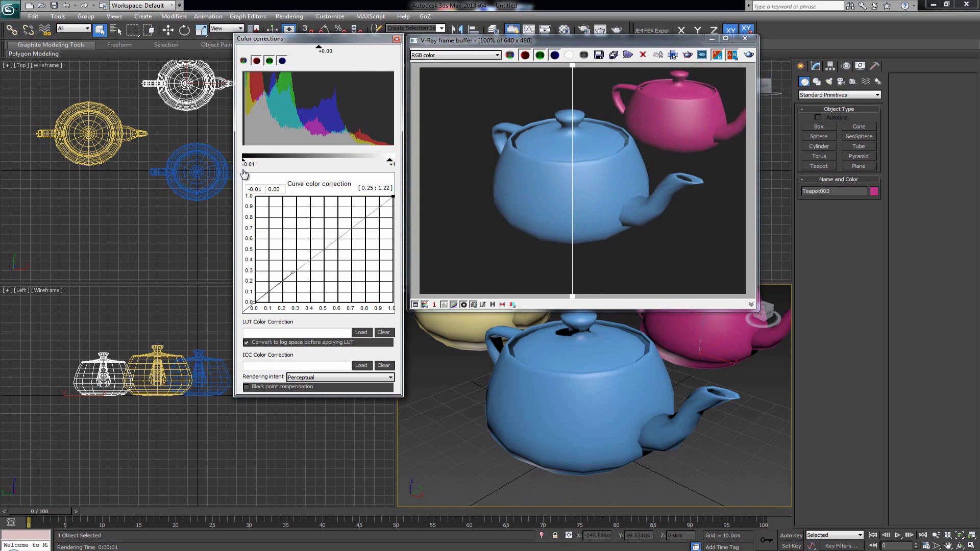
pyautogui.moveTo(293, 274); pyautogui.dragTo(380, 256)
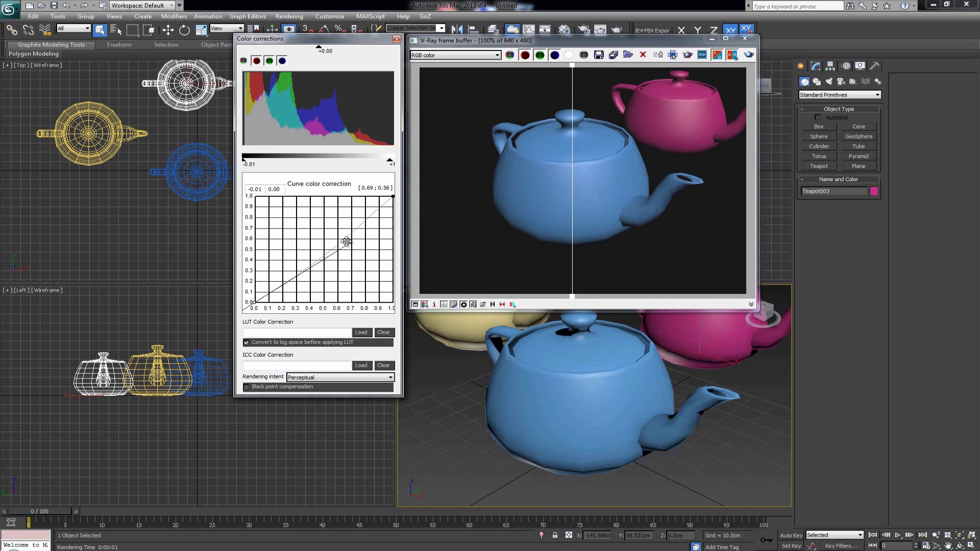
pyautogui.moveTo(342, 239); pyautogui.dragTo(335, 266)
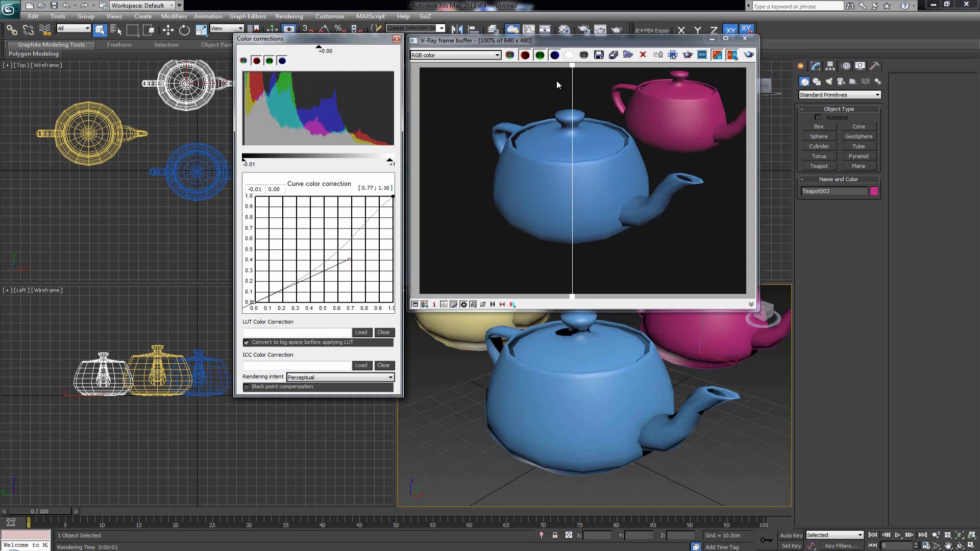
pyautogui.moveTo(574, 70); pyautogui.dragTo(571, 72)
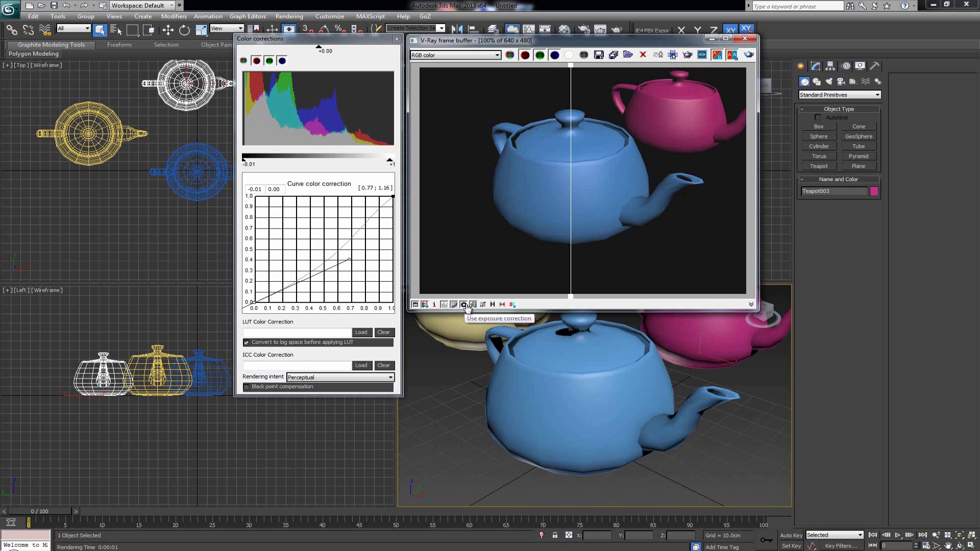
pyautogui.click(397, 39)
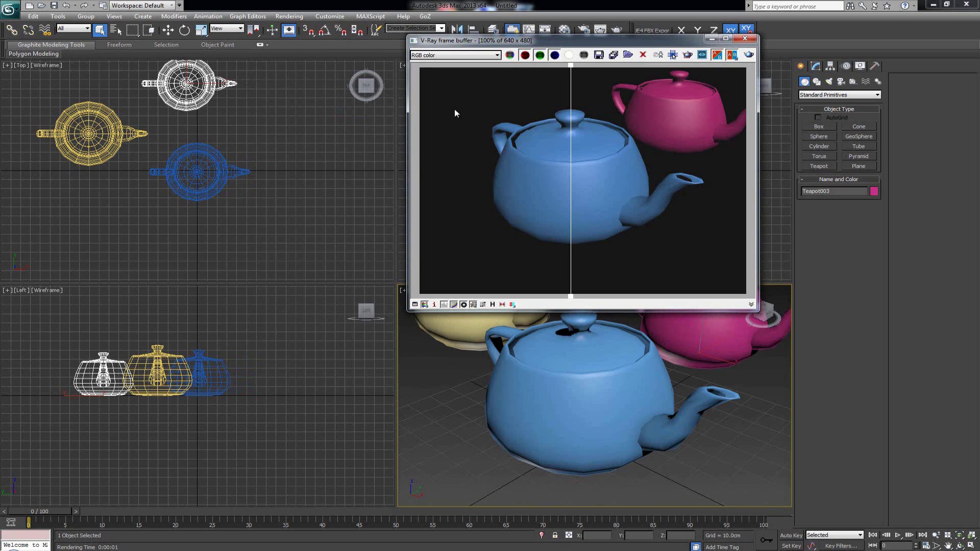
pyautogui.click(473, 305)
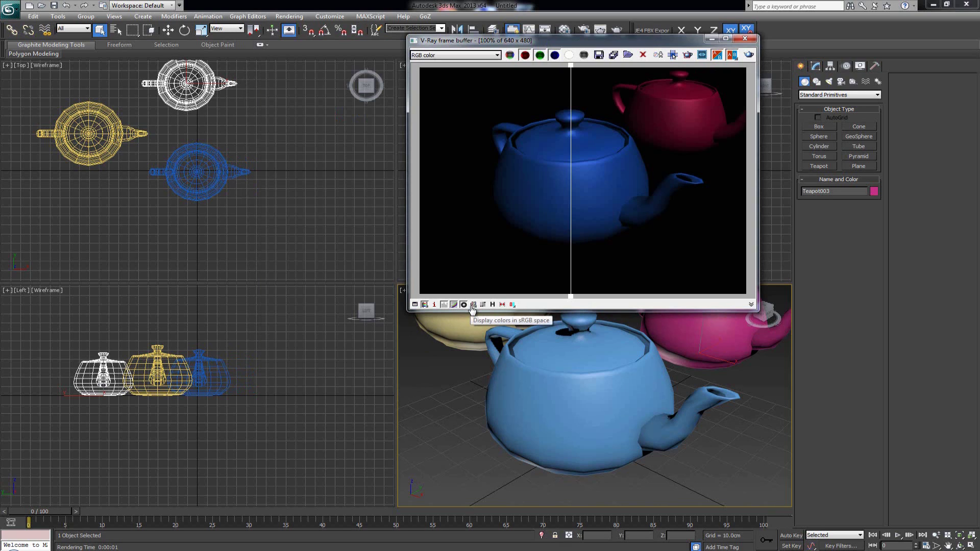
pyautogui.click(473, 305)
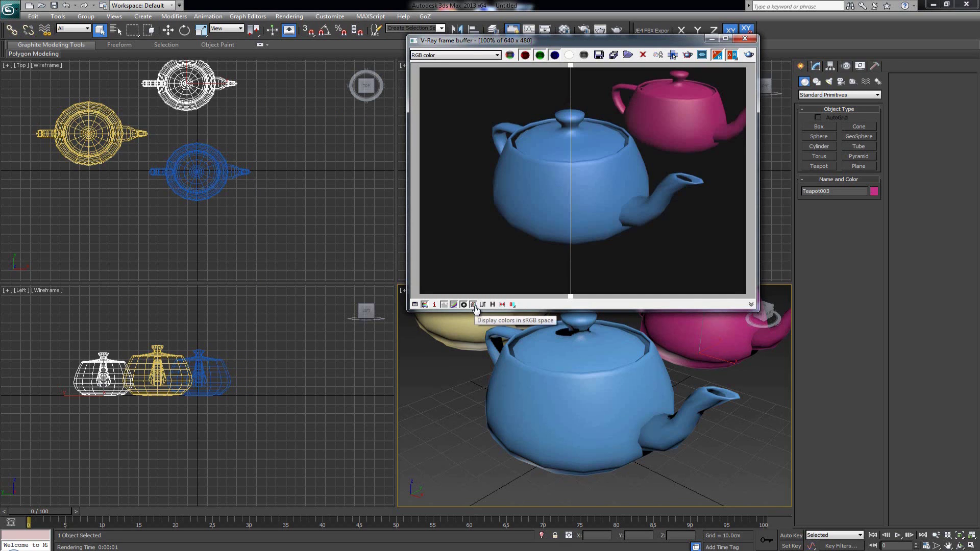
# Re-render the teapots and apply the stamp showing V-Ray version, frame, primitives and render time
pyautogui.click(752, 305)
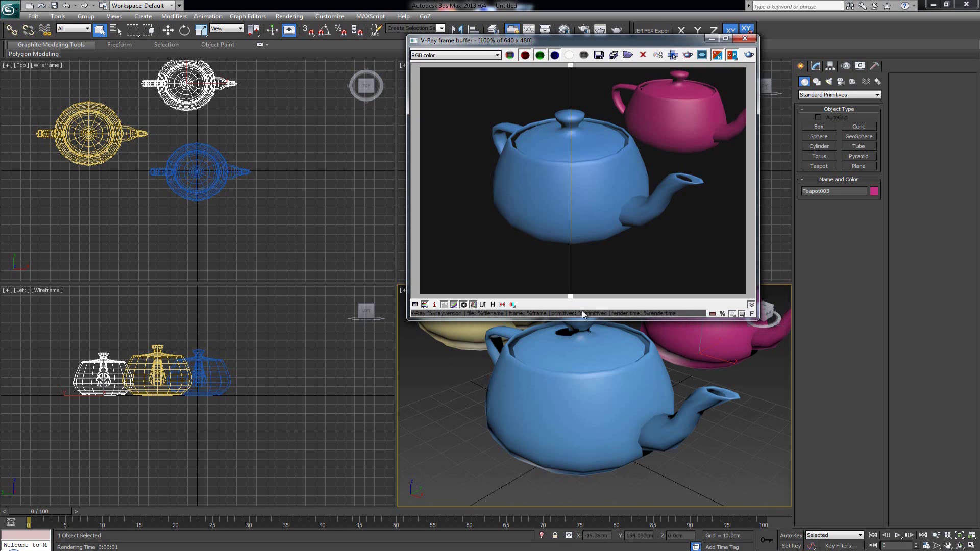
pyautogui.click(749, 56)
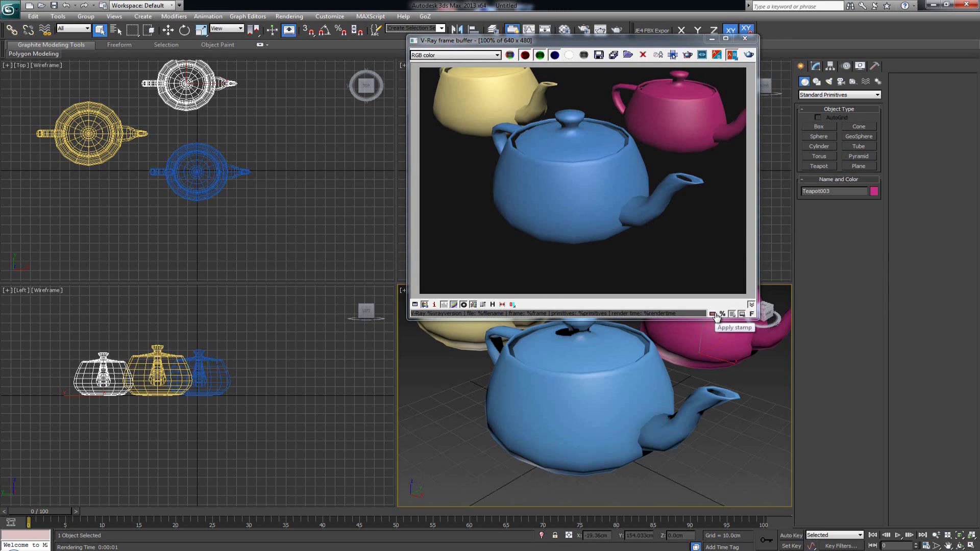
pyautogui.click(712, 314)
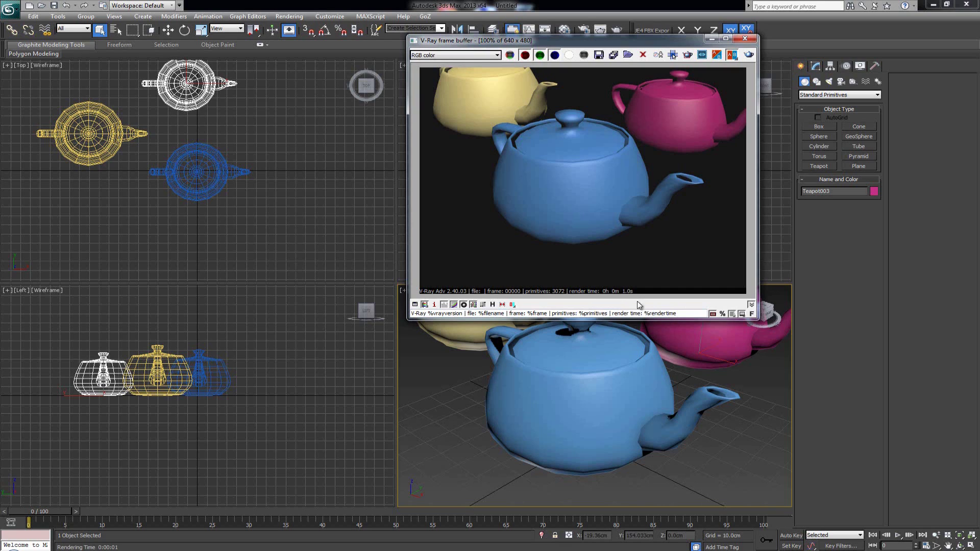
# Trim the stamp to only the render time, center it, and render the last view again
pyautogui.moveTo(645, 313); pyautogui.dragTo(381, 303)
pyautogui.press('Delete')
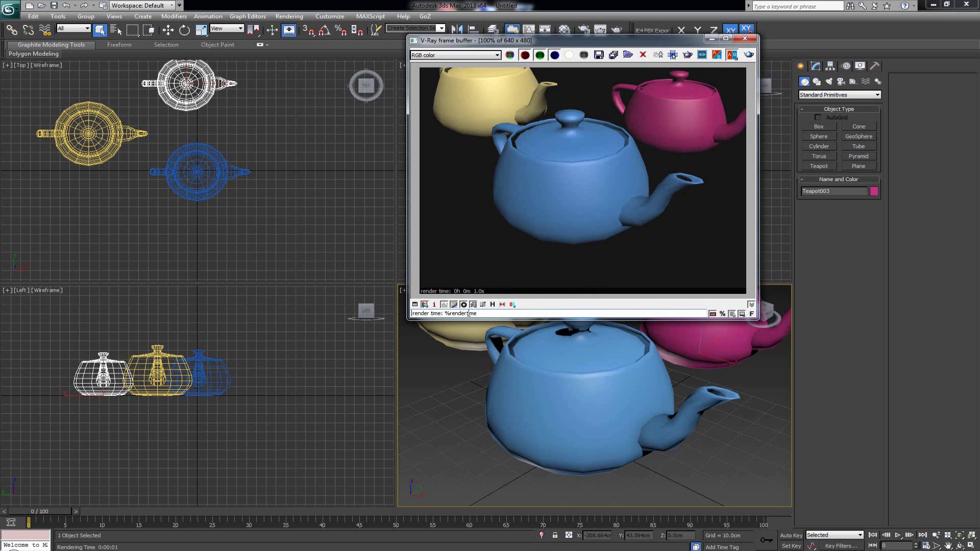
pyautogui.click(743, 316)
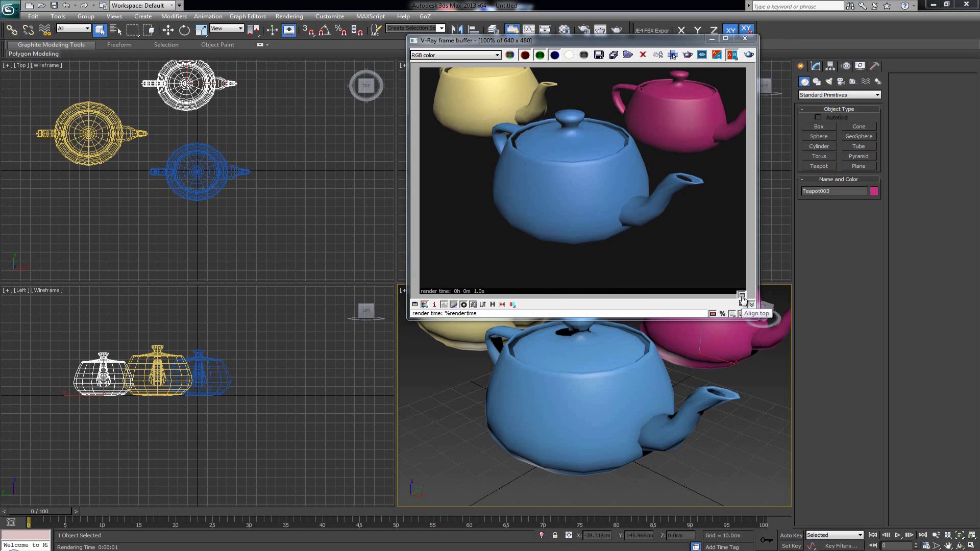
pyautogui.click(742, 298)
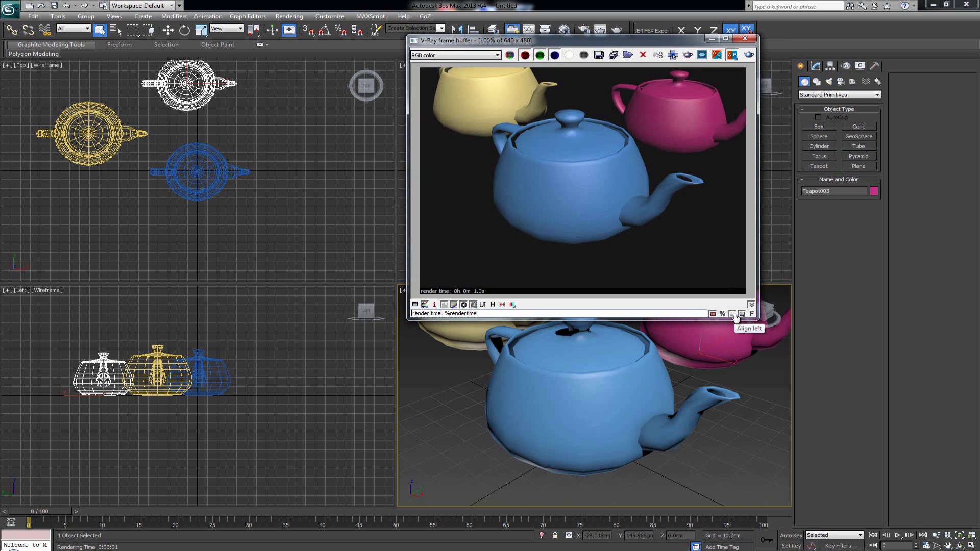
pyautogui.click(733, 314)
pyautogui.click(733, 301)
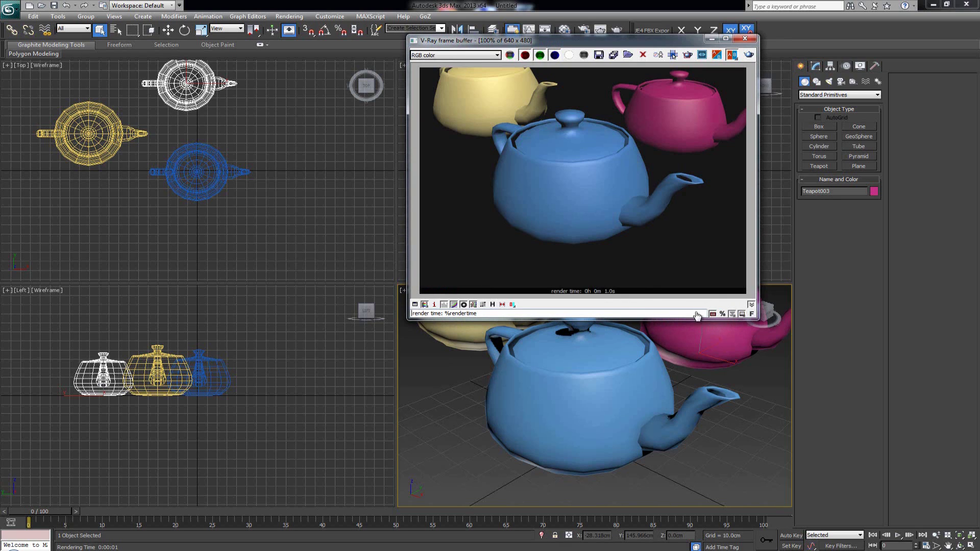
pyautogui.click(747, 55)
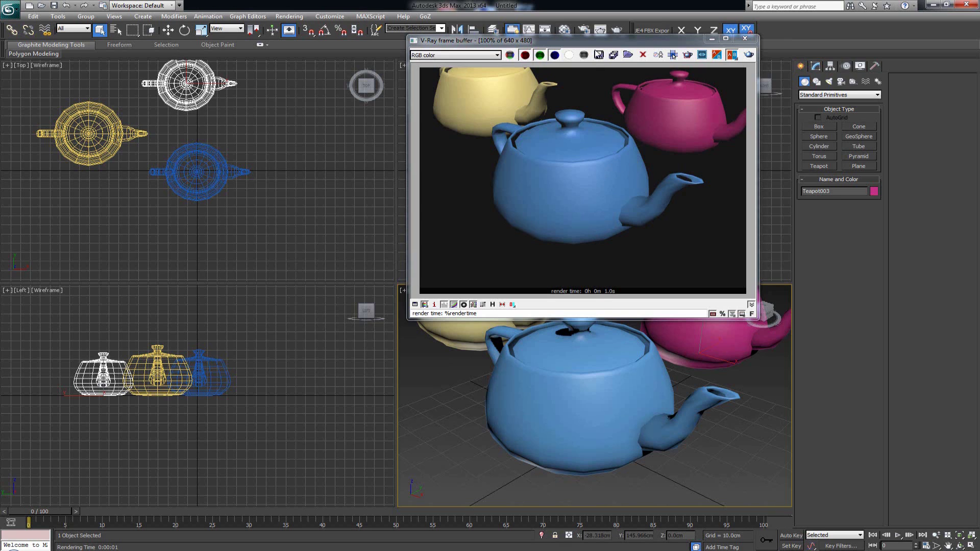
# Arrange the frame buffer on the left and Render Setup's V-Ray tab on the right
pyautogui.moveTo(595, 41); pyautogui.dragTo(474, 79)
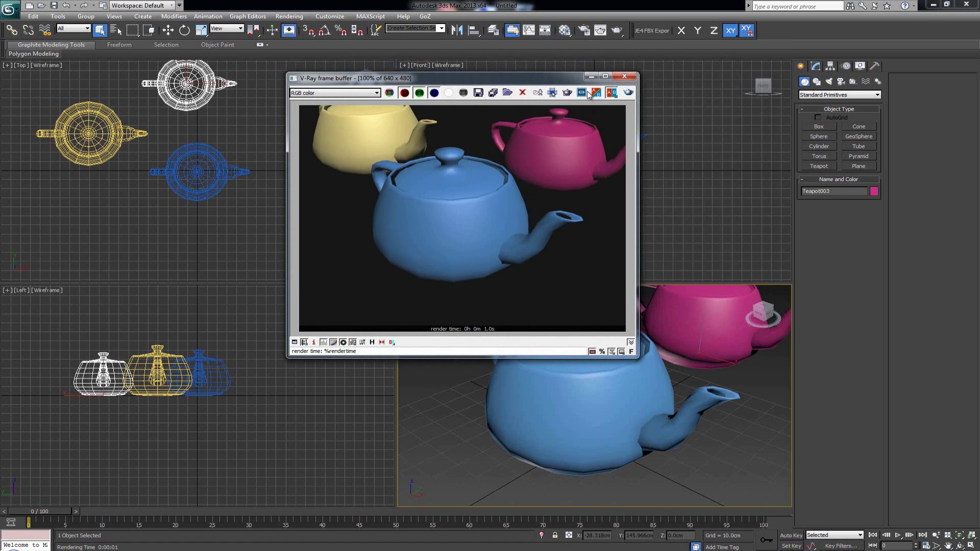
pyautogui.click(626, 80)
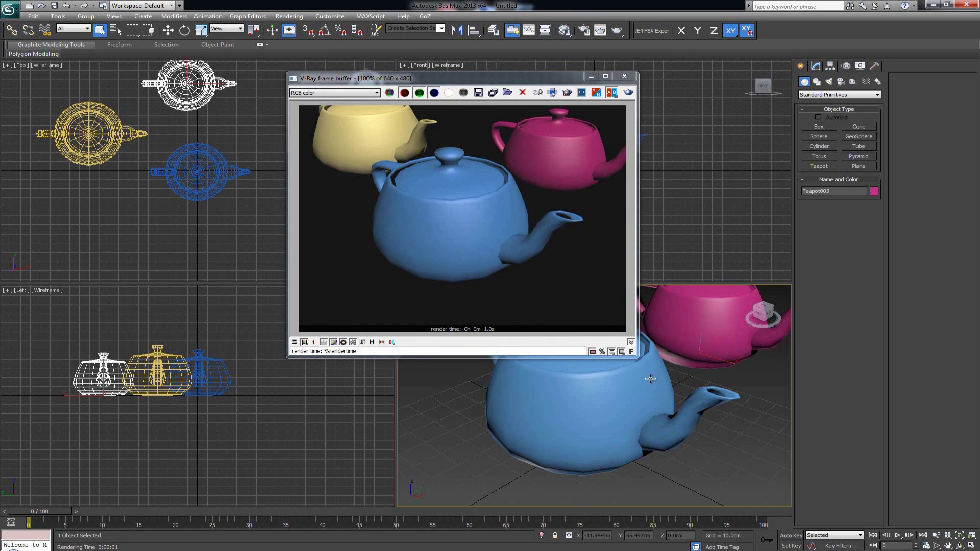
pyautogui.press('F10')
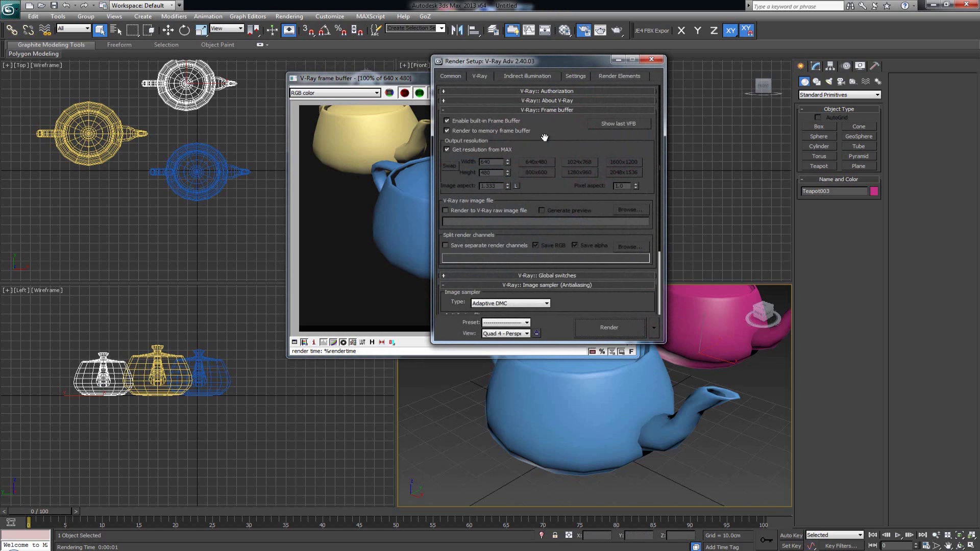
pyautogui.moveTo(384, 81); pyautogui.dragTo(204, 77)
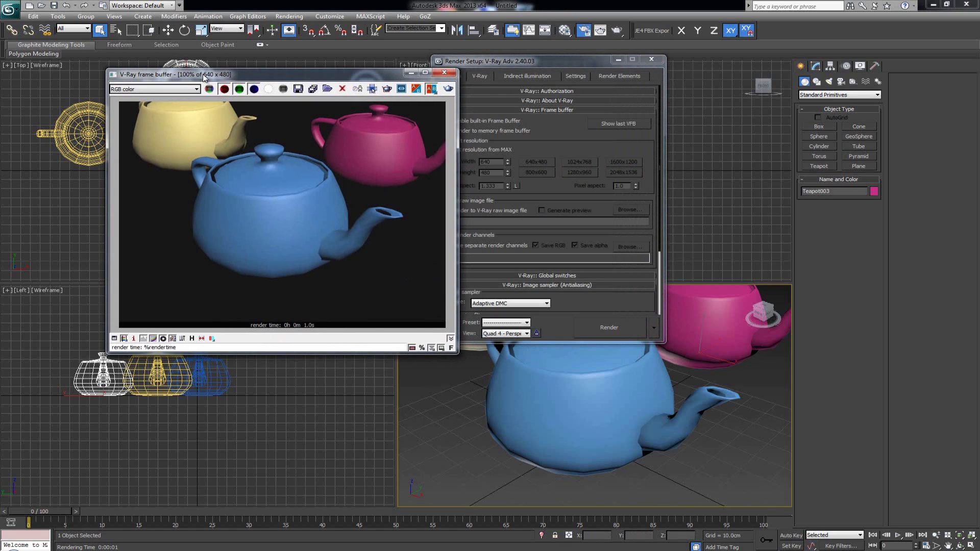
pyautogui.moveTo(530, 62); pyautogui.dragTo(615, 59)
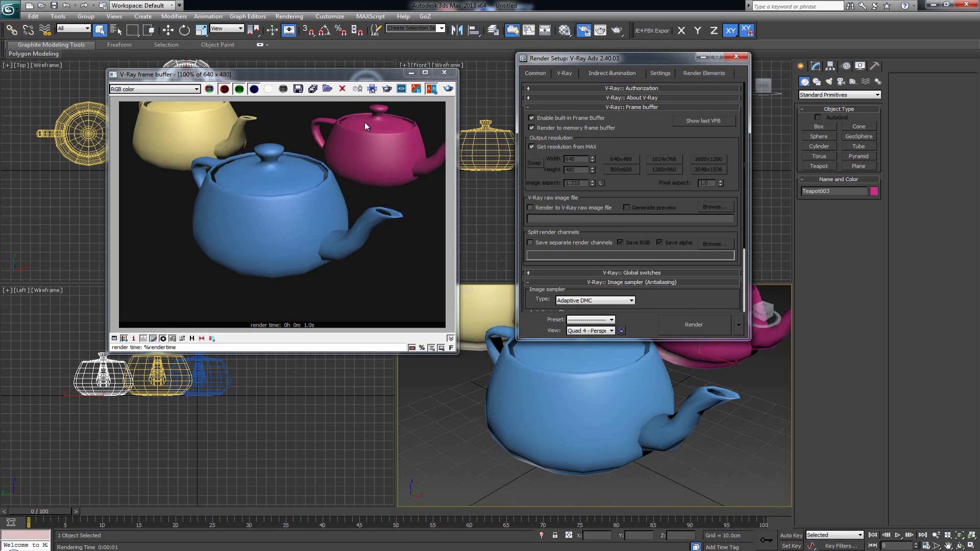
# Check the 640 x 480 output size and toggle V-Ray's Get resolution from MAX off and on
pyautogui.click(532, 75)
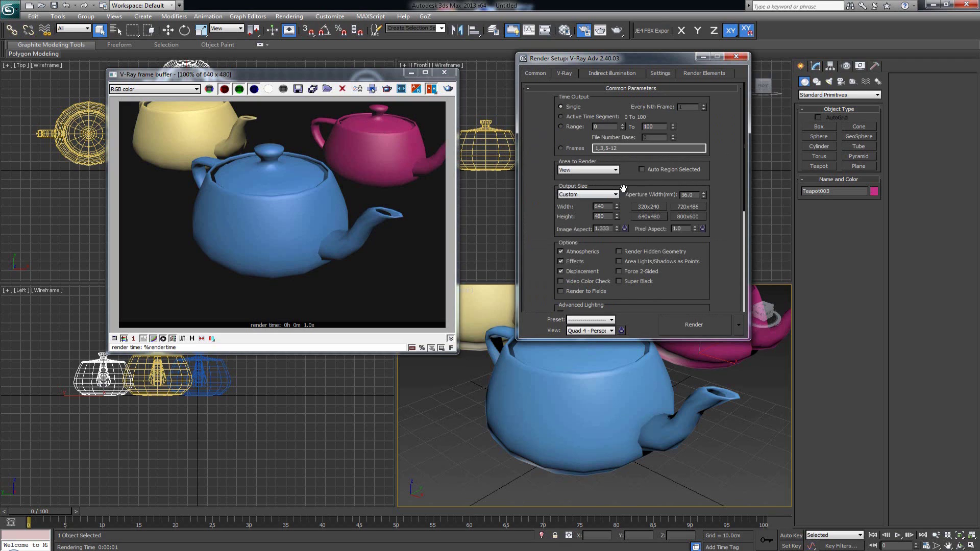
pyautogui.click(560, 251)
pyautogui.doubleClick(599, 206)
pyautogui.click(601, 207)
pyautogui.click(563, 73)
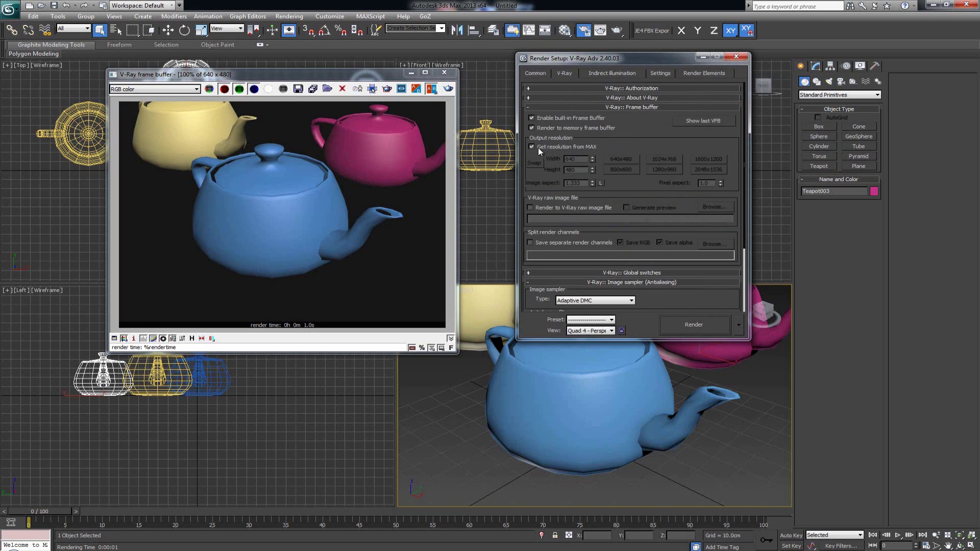
pyautogui.click(307, 151)
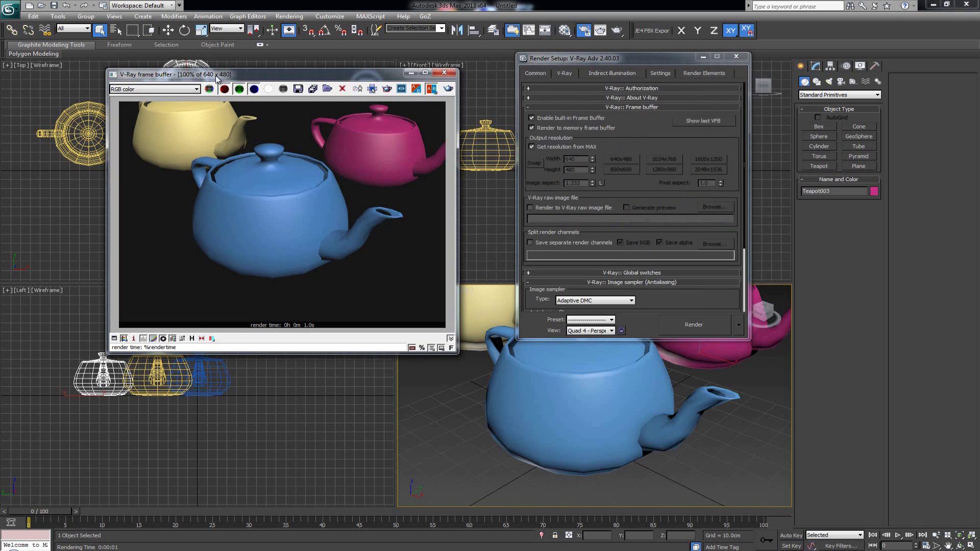
pyautogui.click(551, 147)
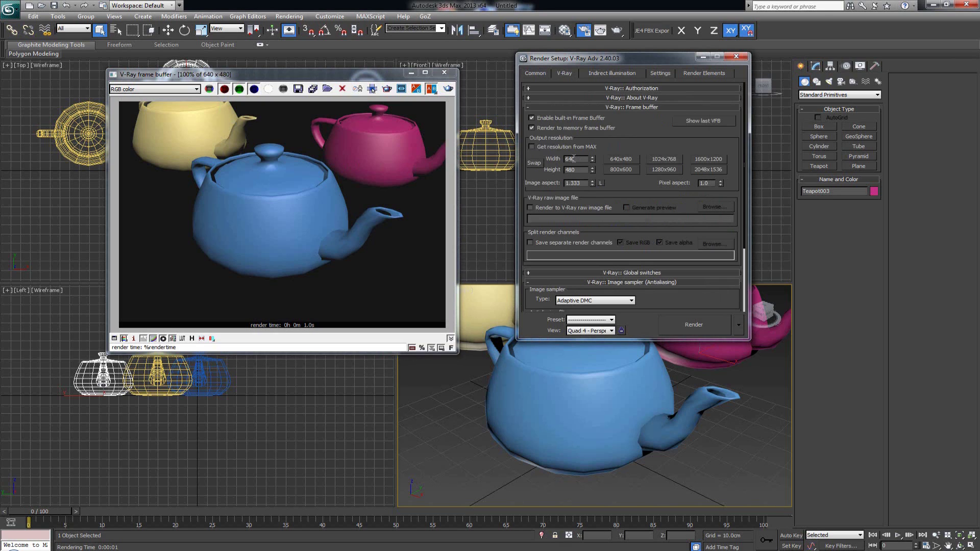
pyautogui.doubleClick(569, 158)
pyautogui.click(624, 147)
pyautogui.click(532, 146)
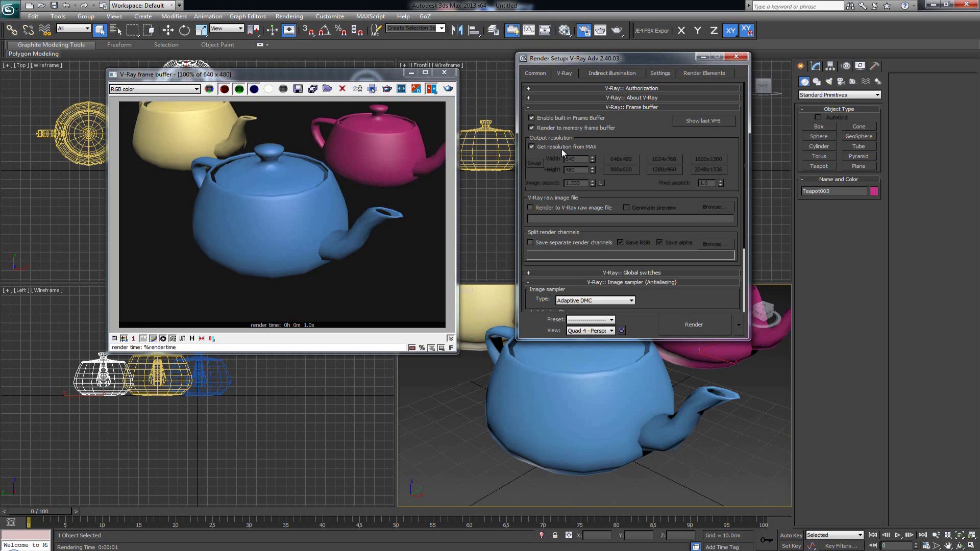
# Pick the HDTV (video) 1920 x 1080 output size preset on the Common tab
pyautogui.click(535, 73)
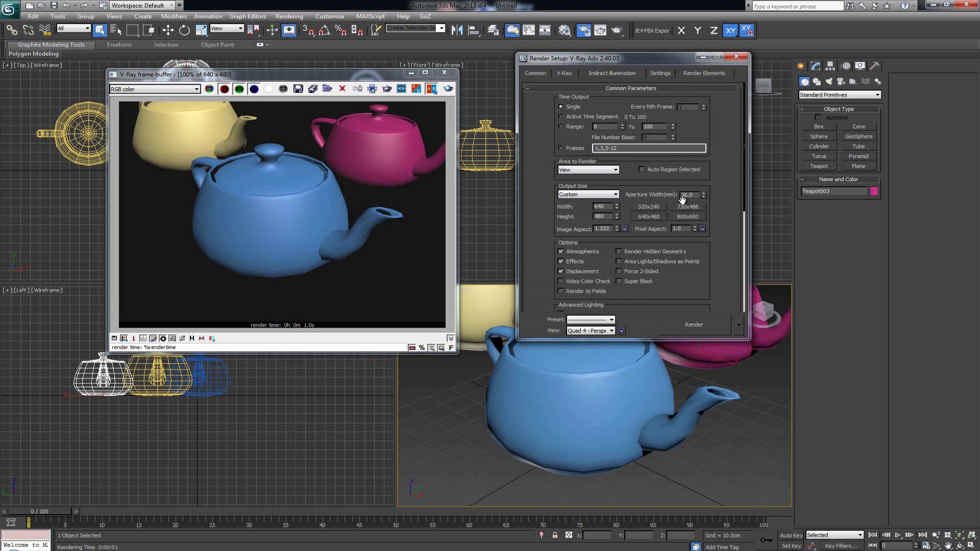
pyautogui.click(608, 197)
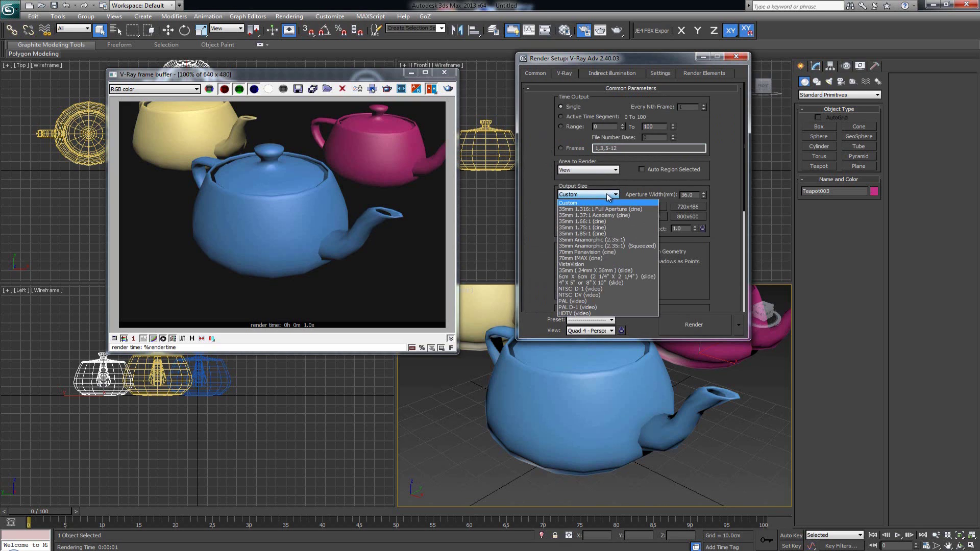
pyautogui.click(618, 314)
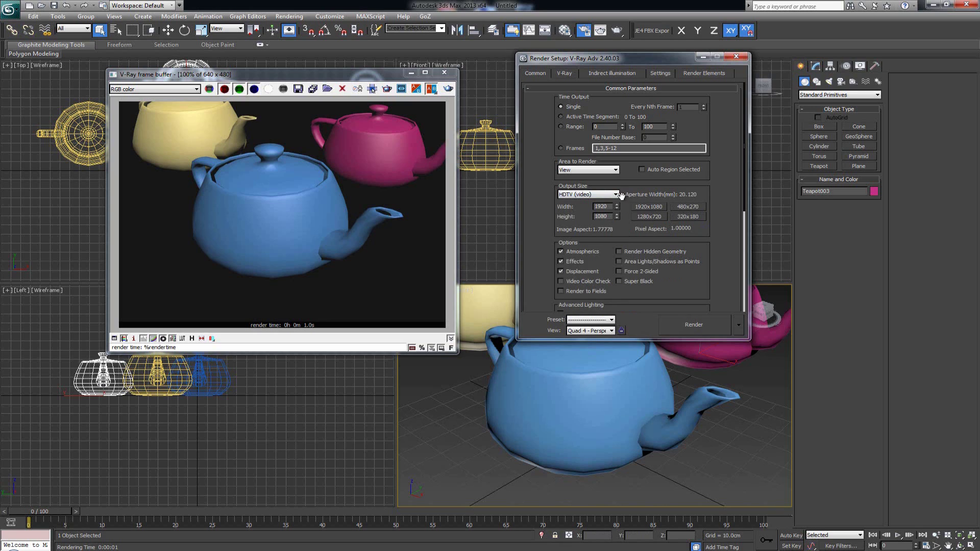
pyautogui.click(565, 73)
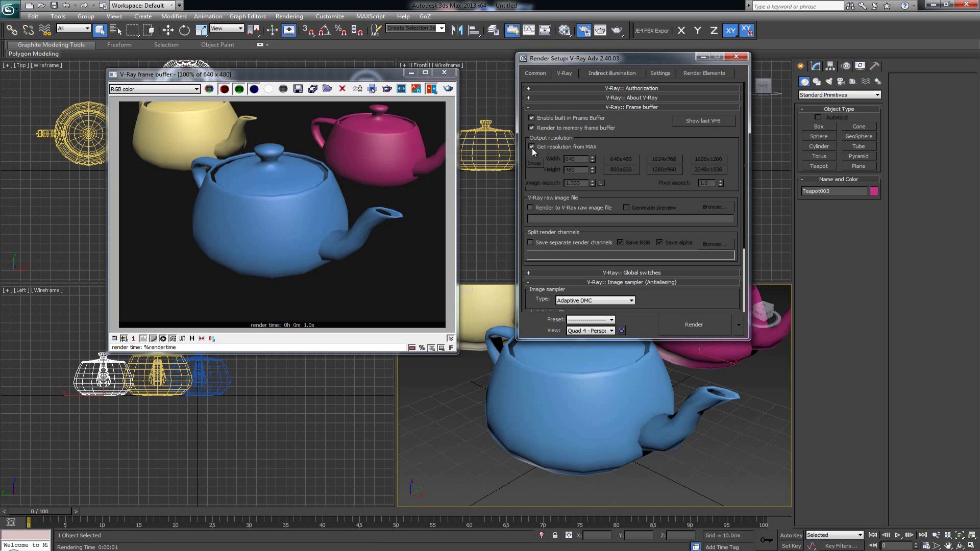
# Uncheck Get resolution from MAX and collapse the Frame buffer and Image sampler rollouts
pyautogui.click(560, 147)
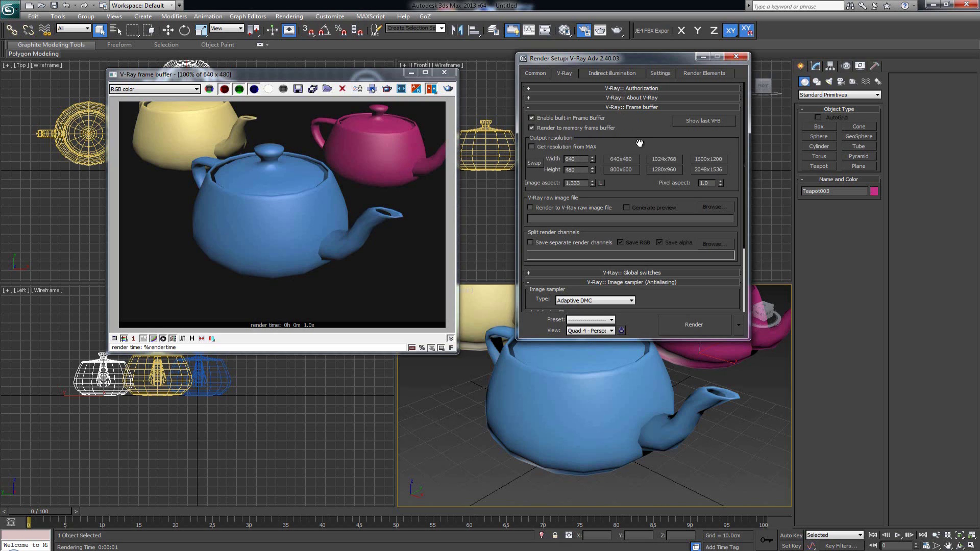
pyautogui.click(634, 107)
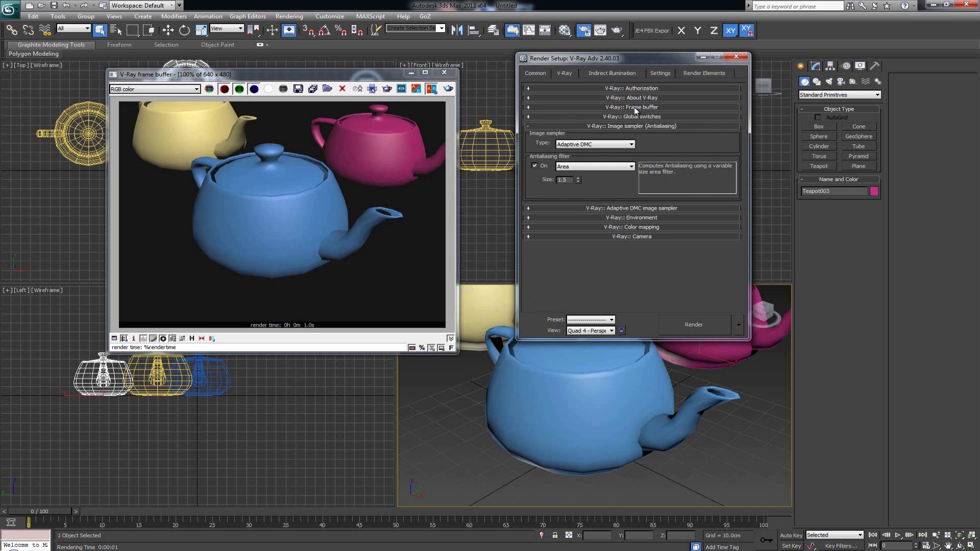
pyautogui.click(635, 127)
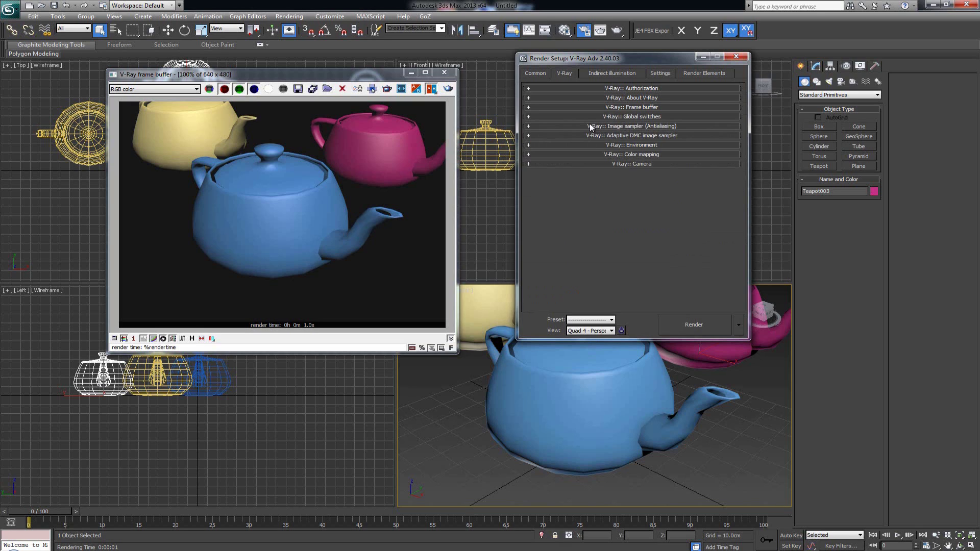